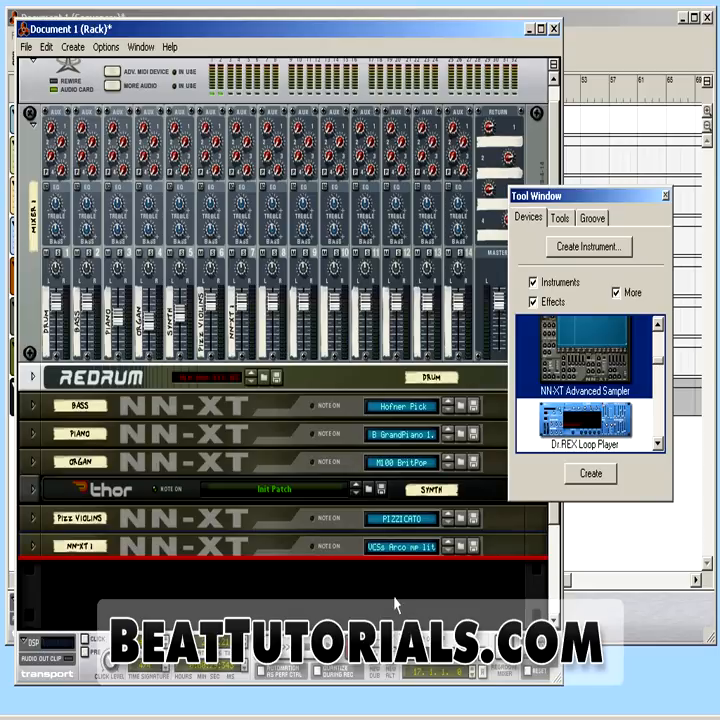
Step: Close the Tool Window and browse patches for the NN-XT 2 sampler, going up to the Orkester Sound Bank folder
left_click(665, 196)
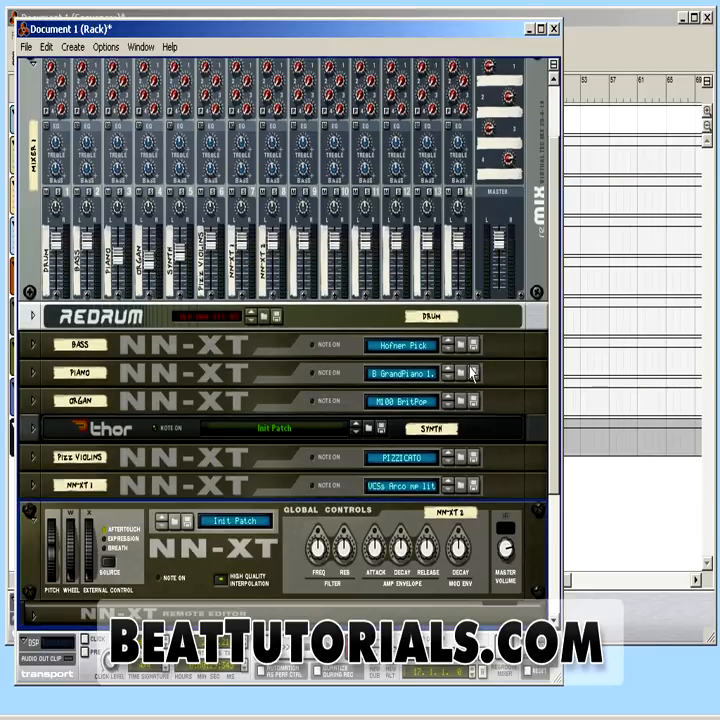
scroll(163, 578, "down", 3)
left_click(184, 353)
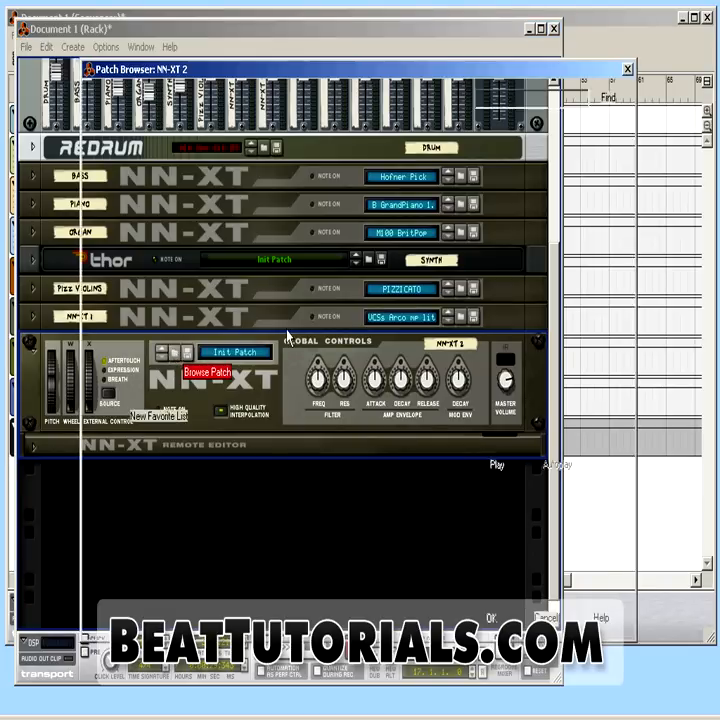
left_click(329, 137)
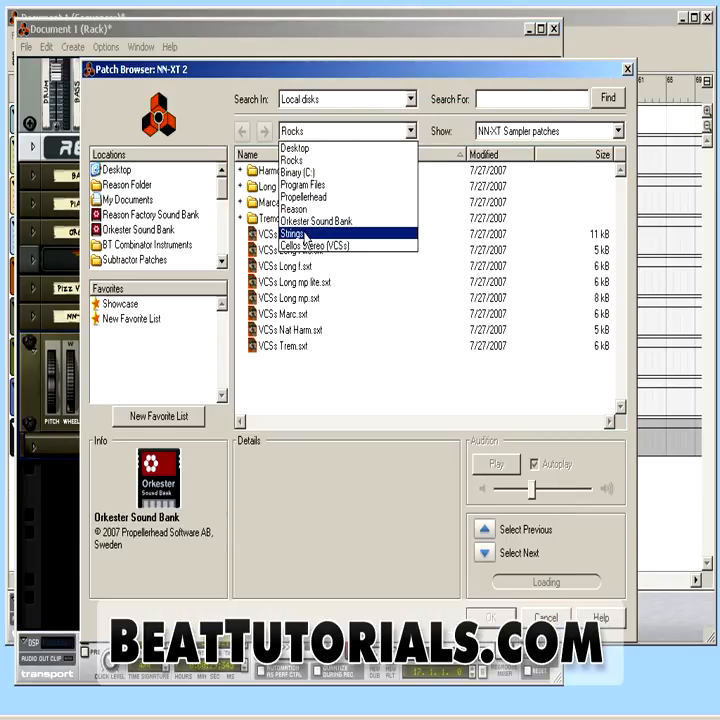
left_click(302, 222)
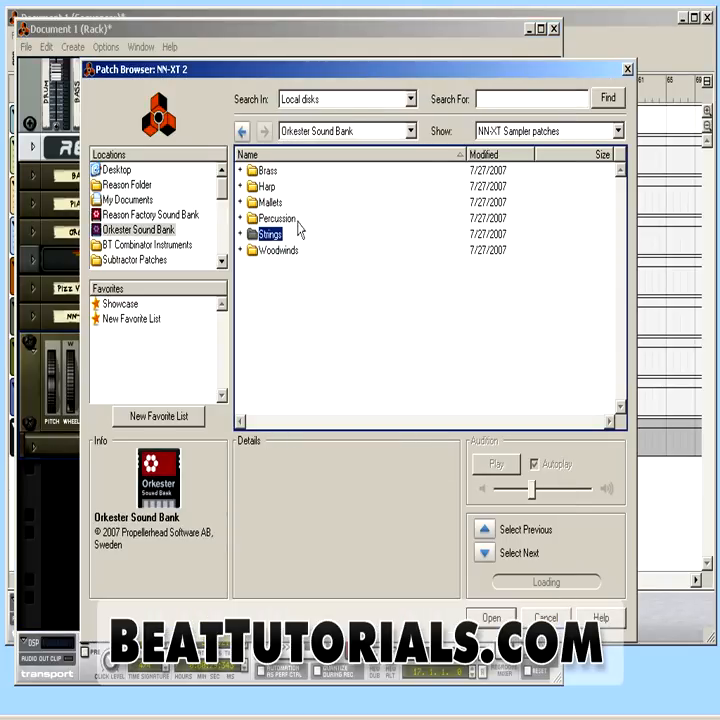
Step: Load the ORCHSTRINGS patch into NN-XT 2 from the Strings folder of the Reason Factory Sound Bank's NN19 Sampler Patches
left_click(118, 216)
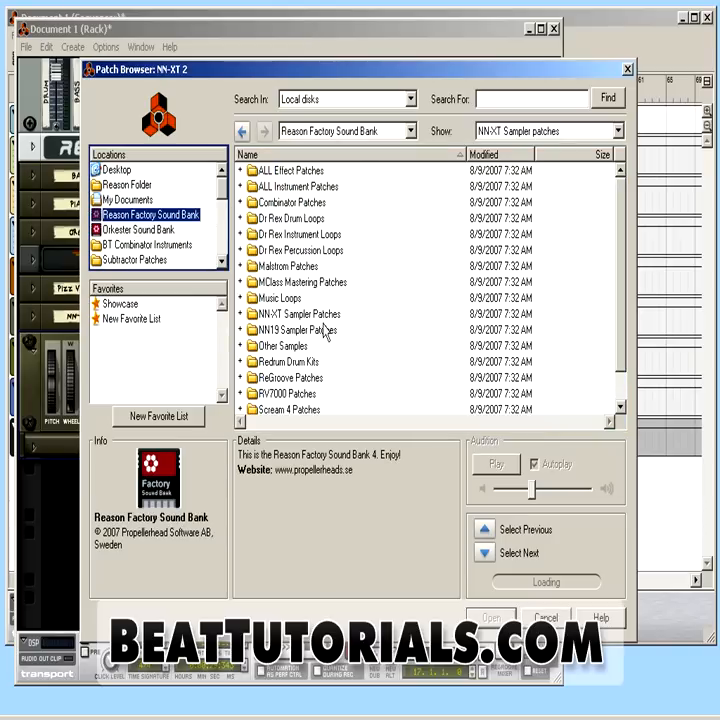
left_click(312, 135)
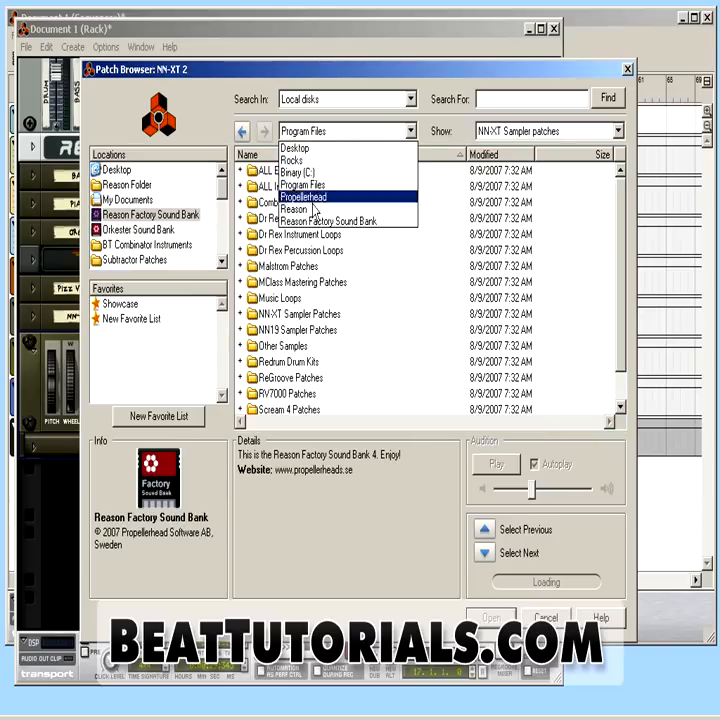
left_click(287, 341)
left_click(290, 338)
double_click(289, 332)
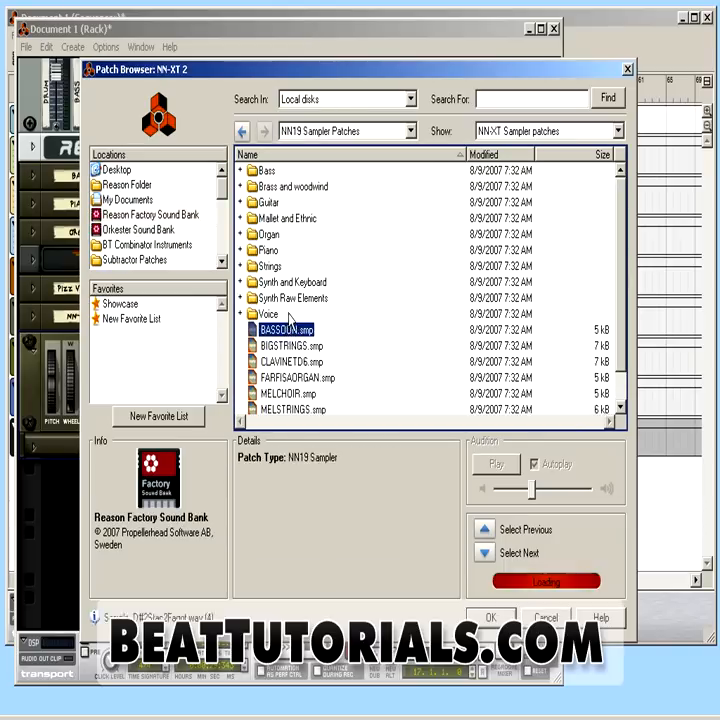
double_click(272, 266)
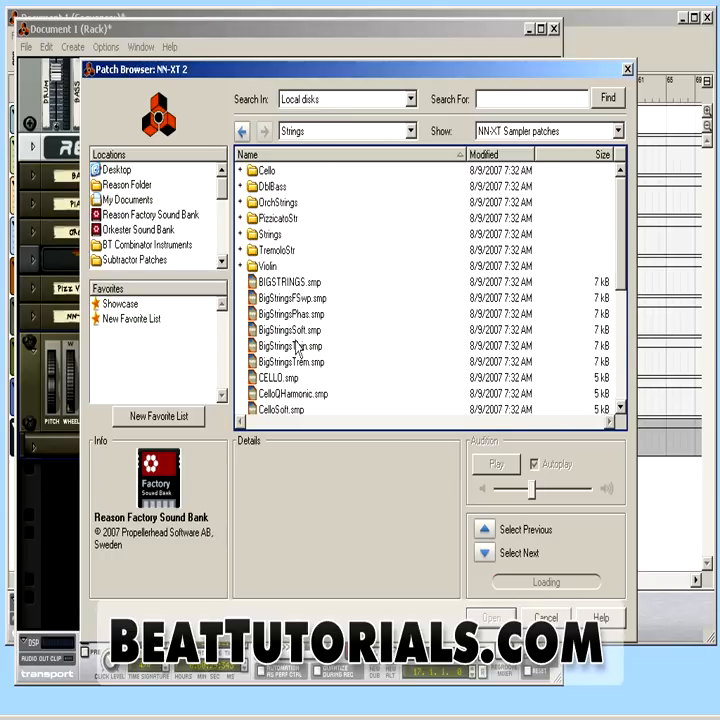
scroll(297, 348, "down", 3)
double_click(296, 340)
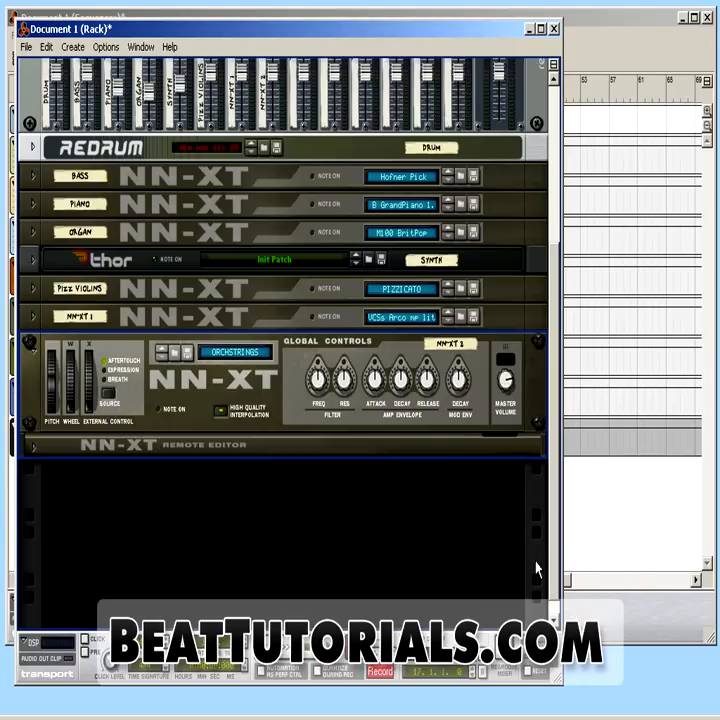
Step: Draw an eight-bar clip on the NN-XT 2 sequencer track starting at bar 1
left_click(596, 585)
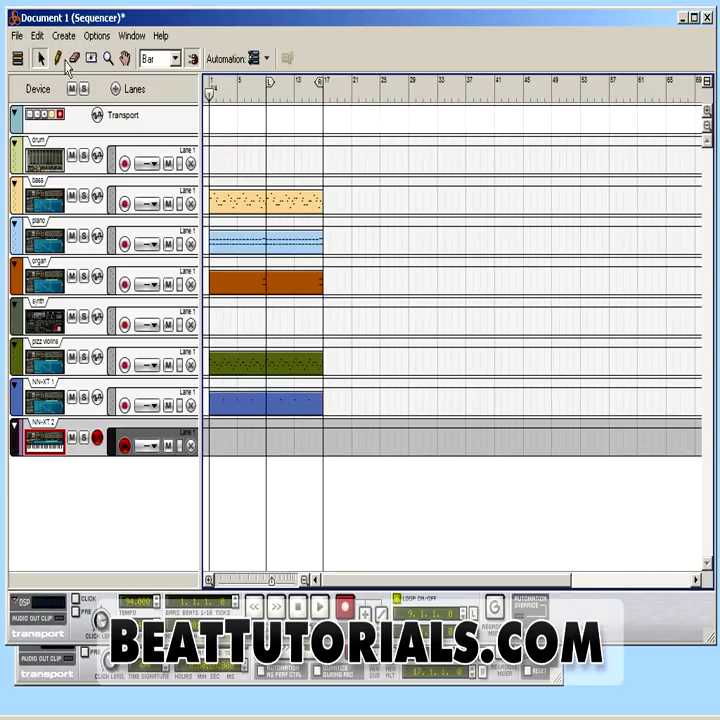
key("w")
left_click_drag(212, 428, 261, 419)
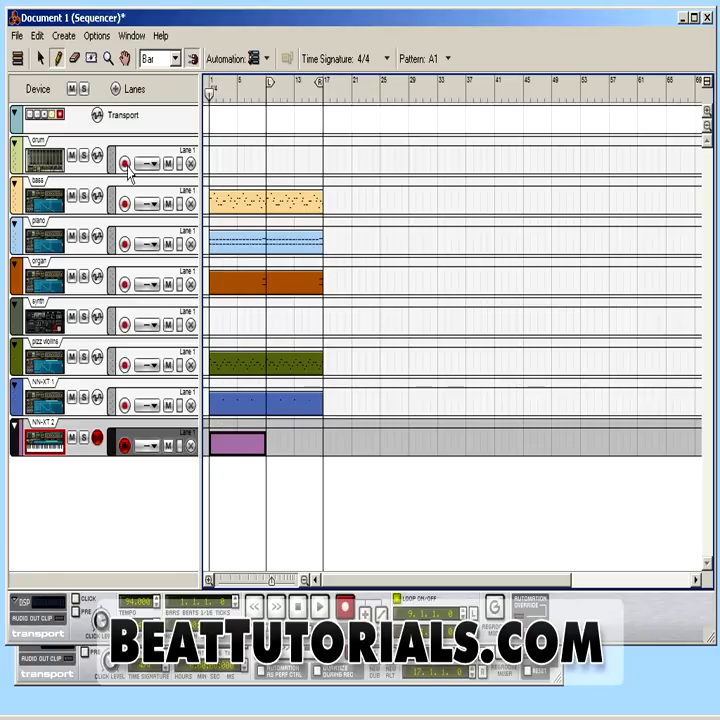
key("q")
left_click(236, 443)
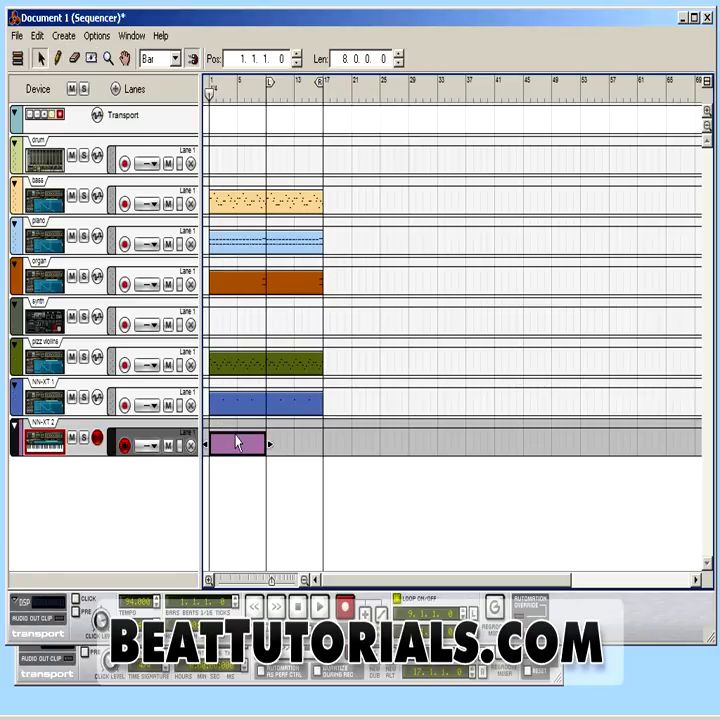
Step: Open the new NN-XT 2 clip for editing and draw an A3 note spanning all eight bars
double_click(237, 440)
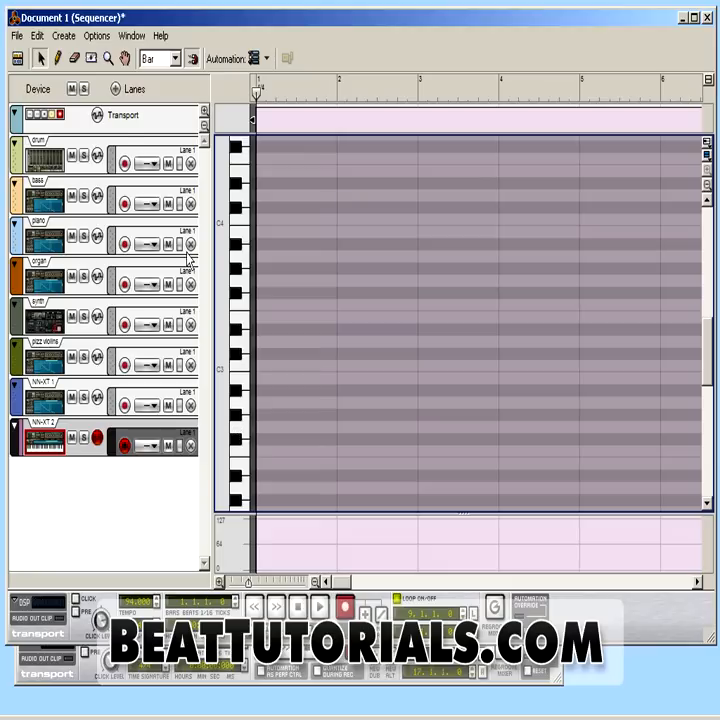
left_click(60, 58)
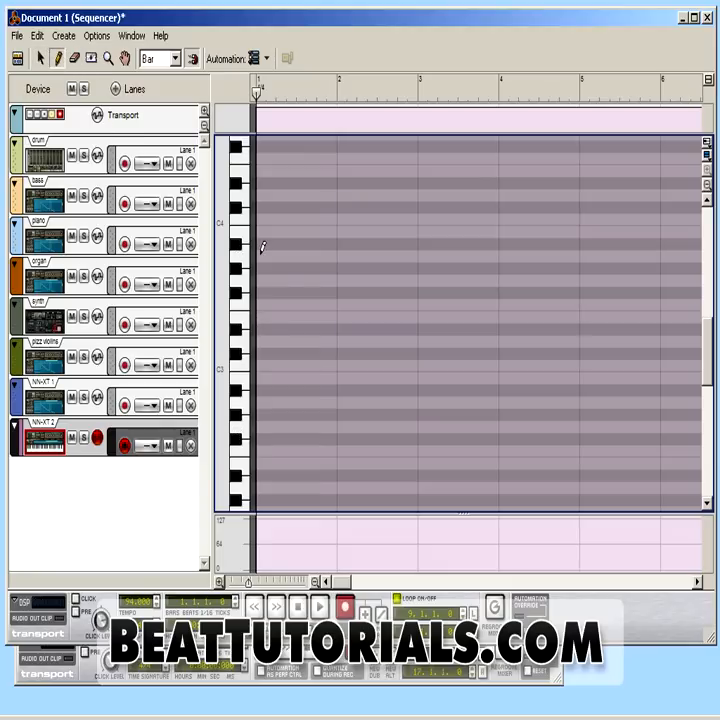
mouse_move(261, 252)
left_mouse_down()
mouse_move(643, 236)
mouse_move(691, 265)
mouse_move(717, 268)
mouse_move(585, 268)
left_mouse_up()
left_click(39, 60)
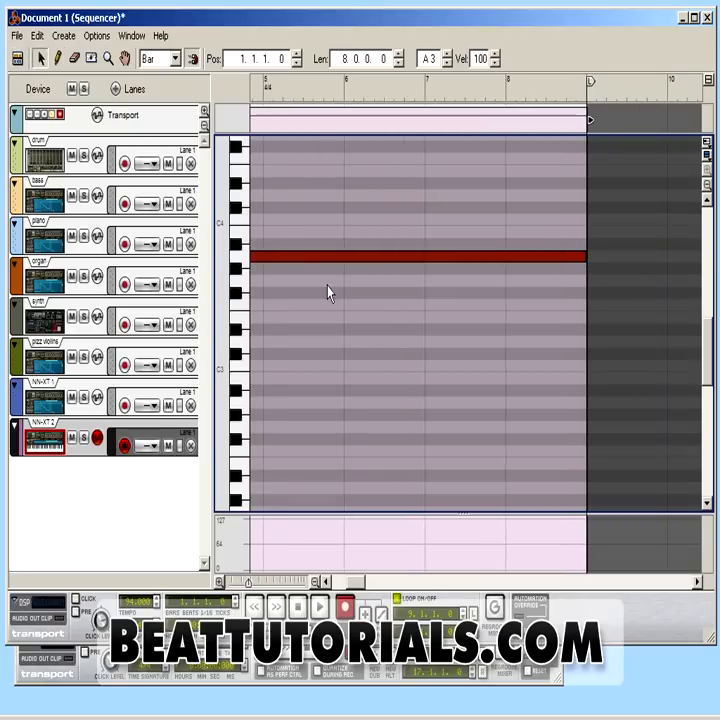
Step: Return to the arrangement view and set the NN-XT 2 sampler's master volume to 26 in the rack
left_click(20, 64)
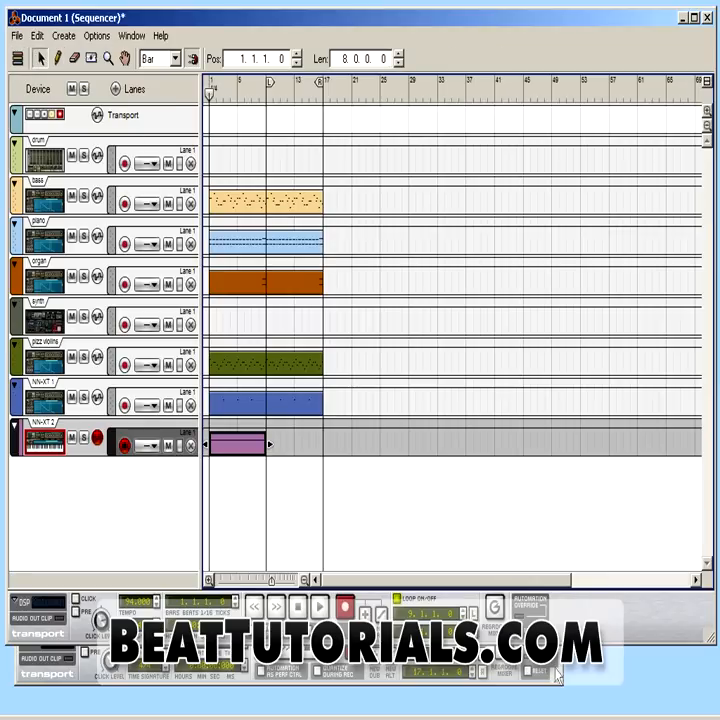
left_click(554, 671)
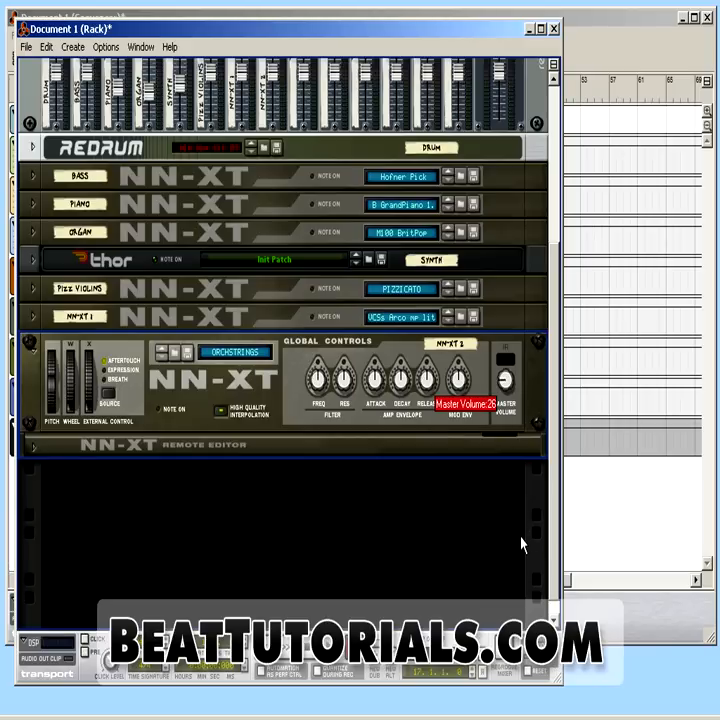
left_click(581, 607)
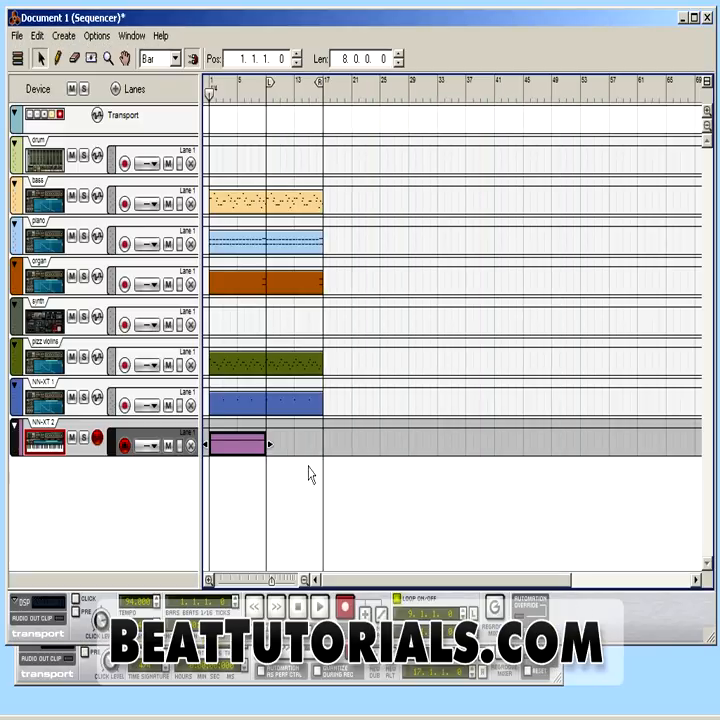
Step: Move the NN-XT 2 clip to start at bar 9 and place the song position there
left_click_drag(240, 447, 295, 452)
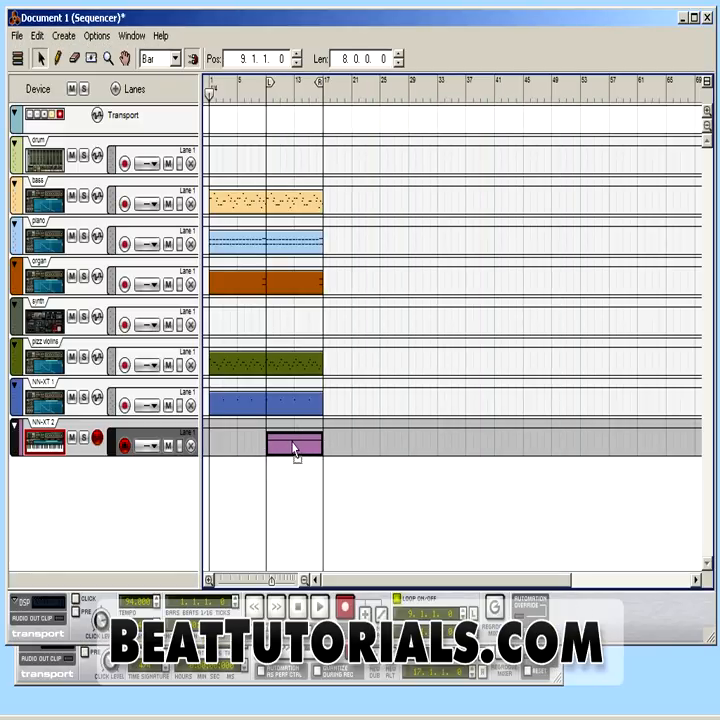
left_click(272, 90)
left_click_drag(270, 102, 268, 103)
Step: Start playback from bar 9 and lower the NN-XT 2 sampler's master volume further
key("space")
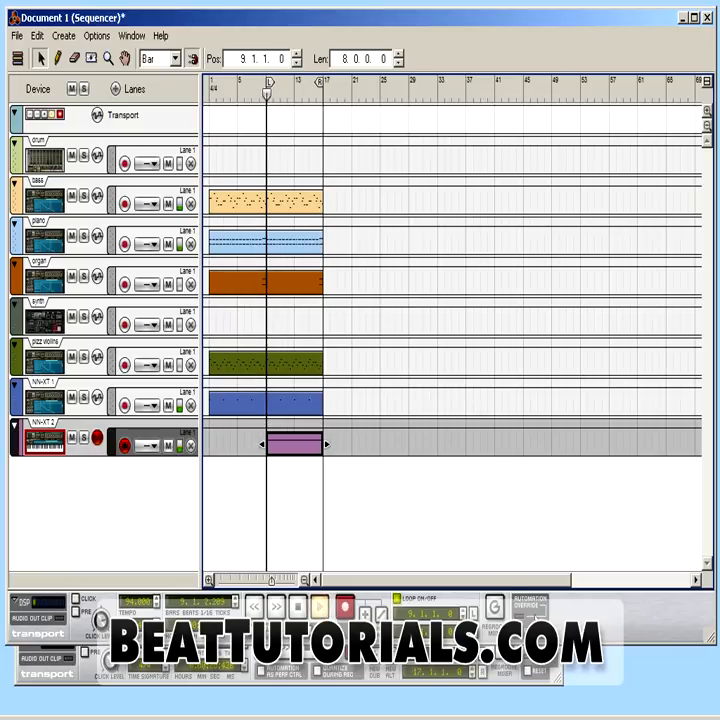
left_click(480, 665)
left_click_drag(505, 379, 505, 407)
Step: Enable the EQ and set the level to 72 on mixer channel 8, and fold the NN-XT 2 device
scroll(309, 296, "up", 5)
left_click_drag(274, 319, 274, 328)
left_click(264, 205)
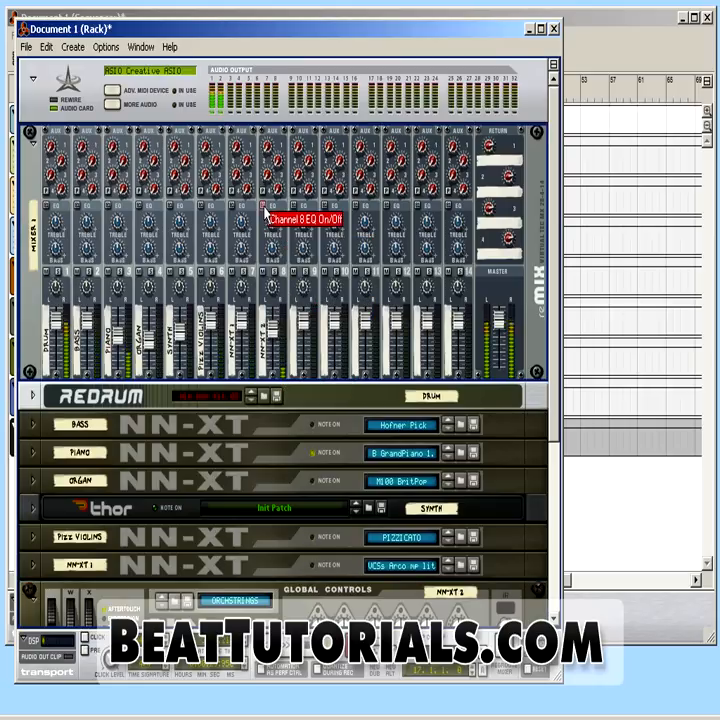
left_click_drag(274, 323, 273, 331)
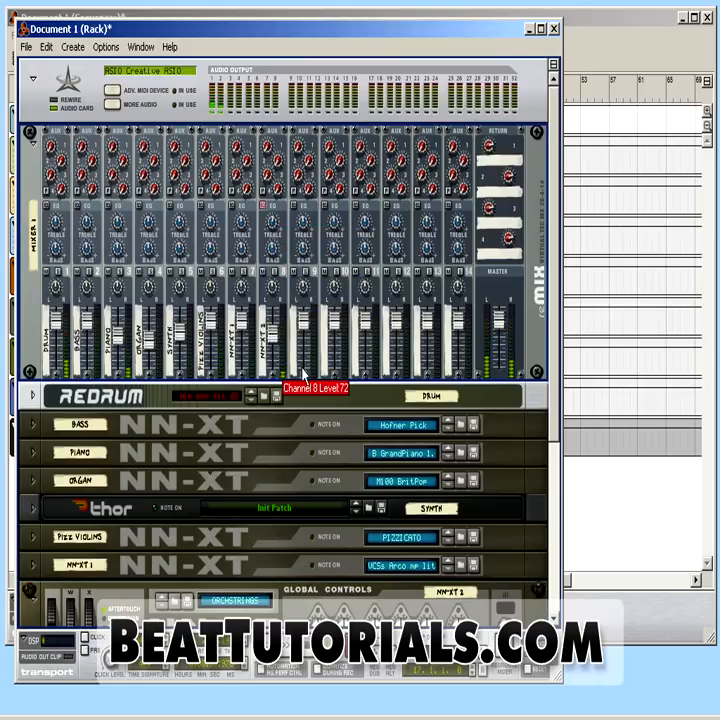
scroll(302, 371, "down", 5)
left_click(34, 331)
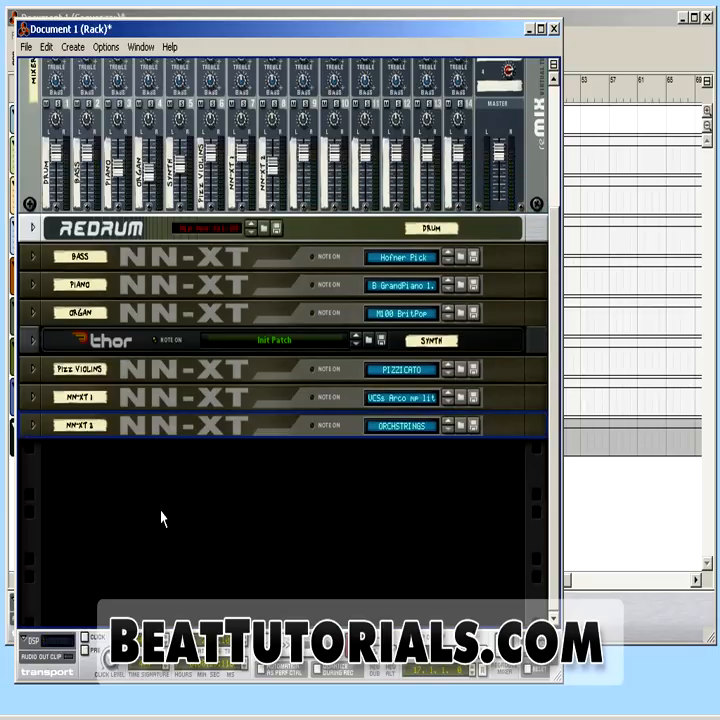
Step: Record a four-bar part on the synth track, starting at the left locator on bar 9
left_click(576, 608)
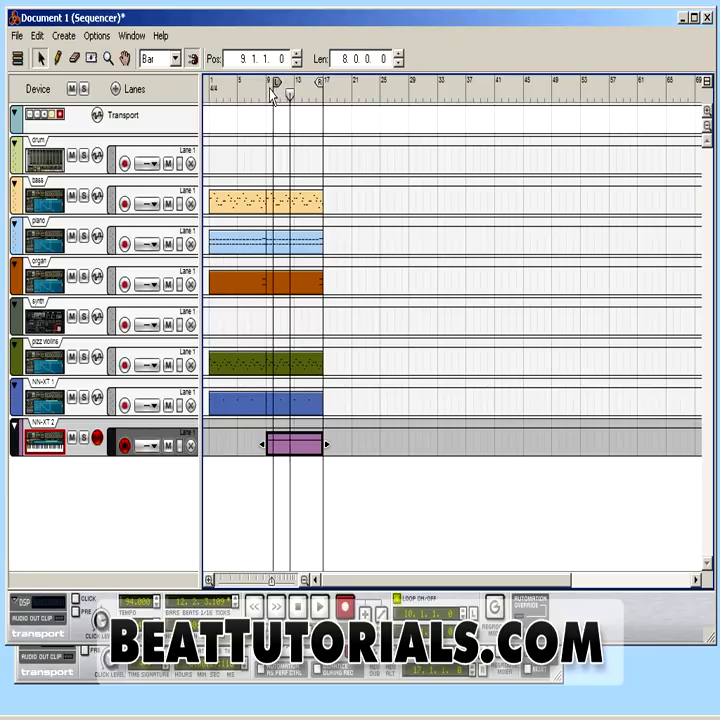
left_click_drag(293, 99, 267, 94)
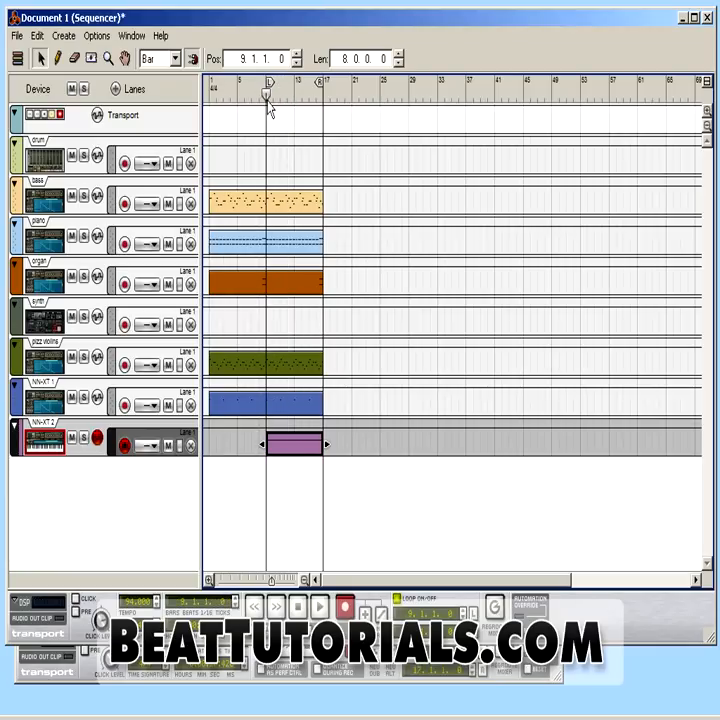
left_click(36, 330)
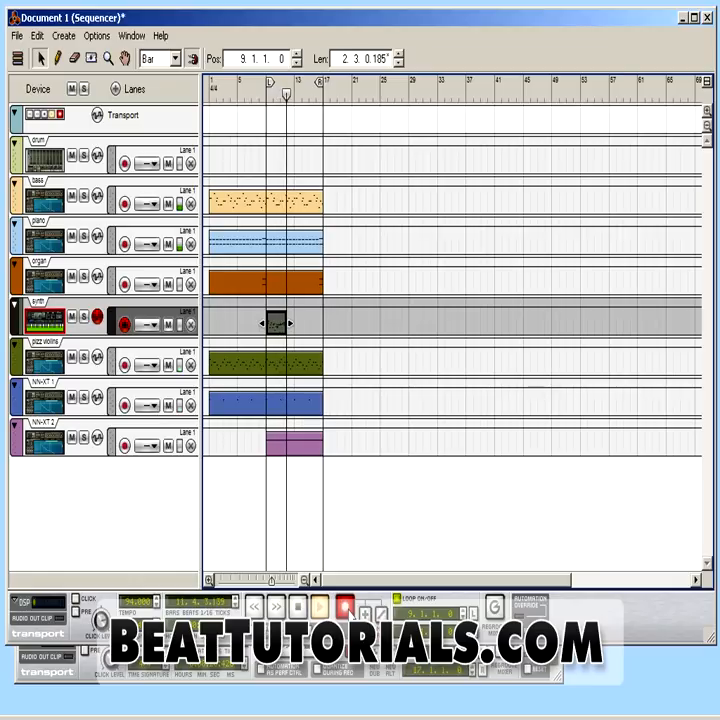
key("space")
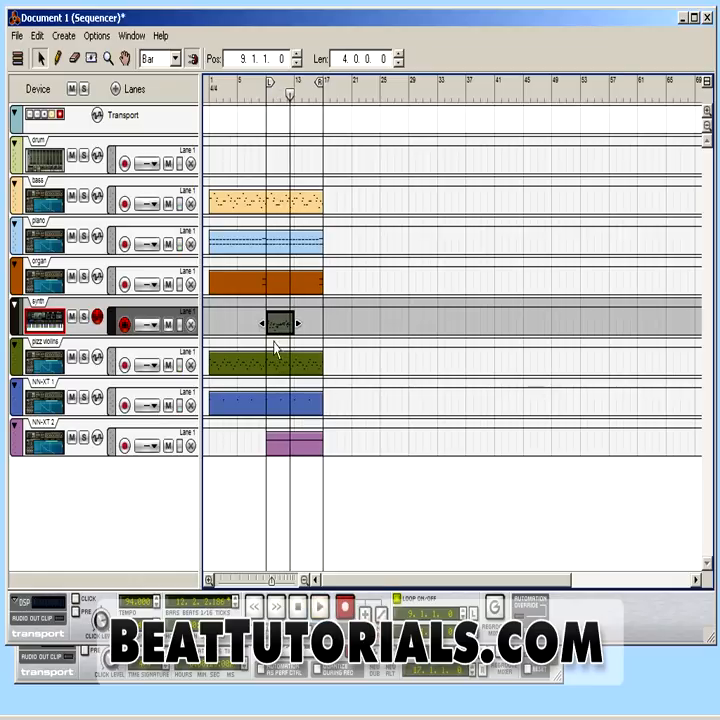
Step: Open the recorded synth clip and quantize all its notes to 1/8 at 100%
double_click(278, 330)
left_click_drag(524, 323, 478, 386)
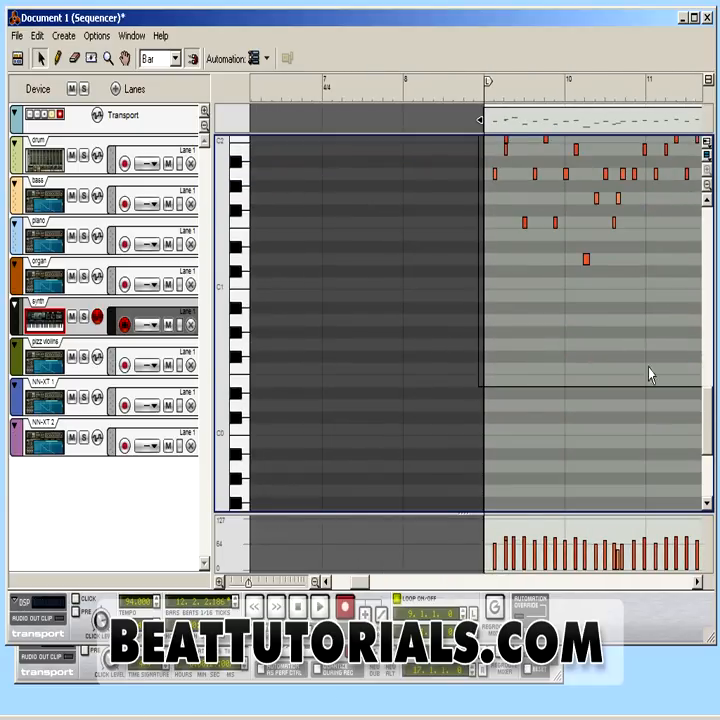
left_click(698, 582)
left_click(697, 583)
left_click_drag(637, 350, 564, 201)
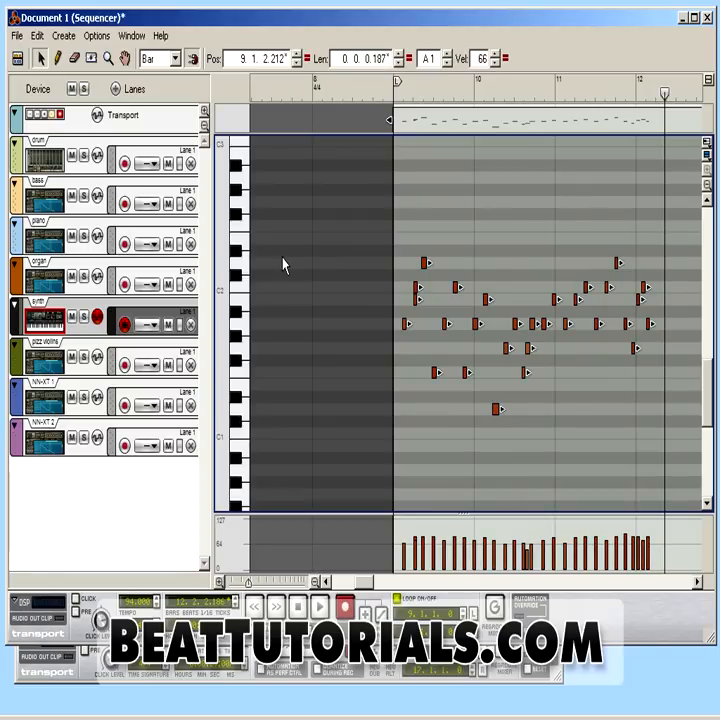
key("F8")
left_click_drag(597, 188, 135, 249)
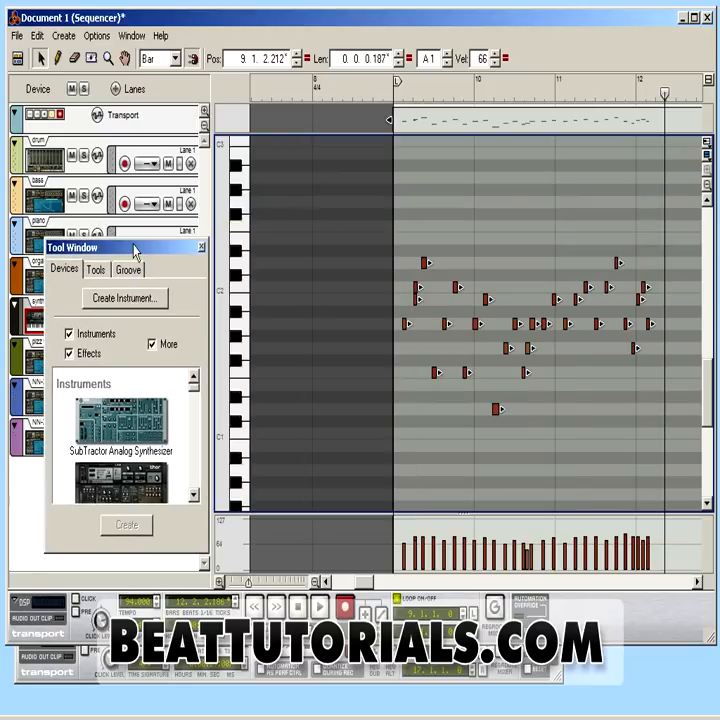
left_click(96, 270)
left_click(126, 414)
left_click(471, 194)
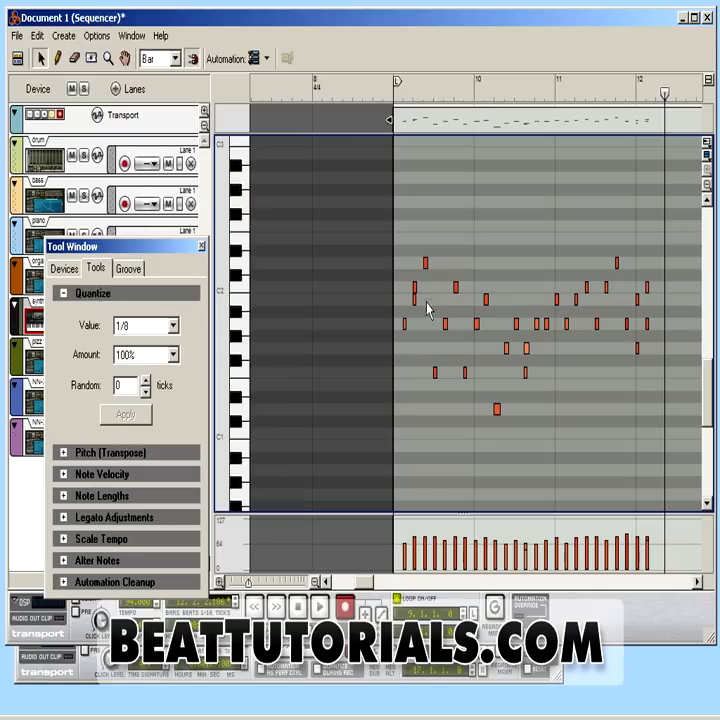
Step: Delete the upper of the two stacked synth notes near the clip's start and return the song position to bar 9
left_click(416, 288)
key("Delete")
left_click(396, 93)
Step: Set the synth's mixer channel 5 level to 92 in the rack and return to the sequencer
left_click(556, 667)
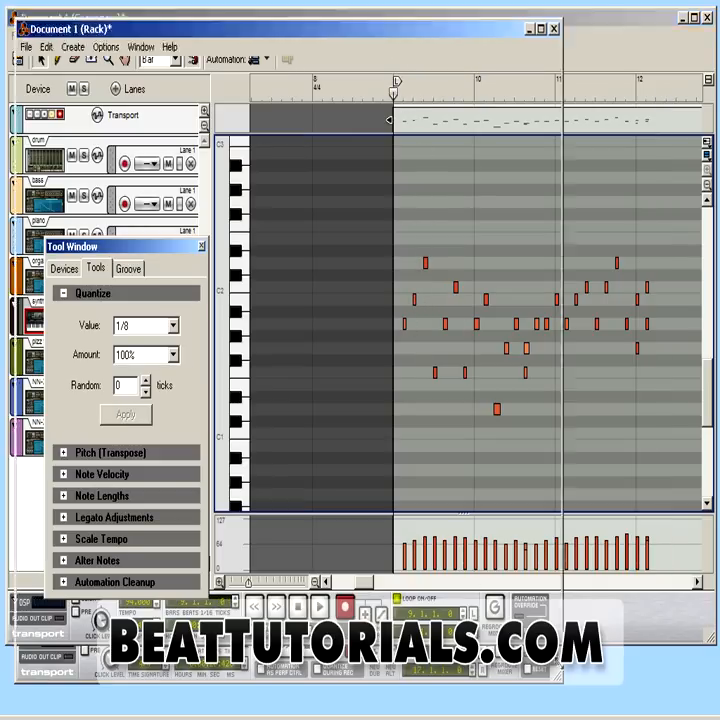
left_click_drag(137, 240, 155, 392)
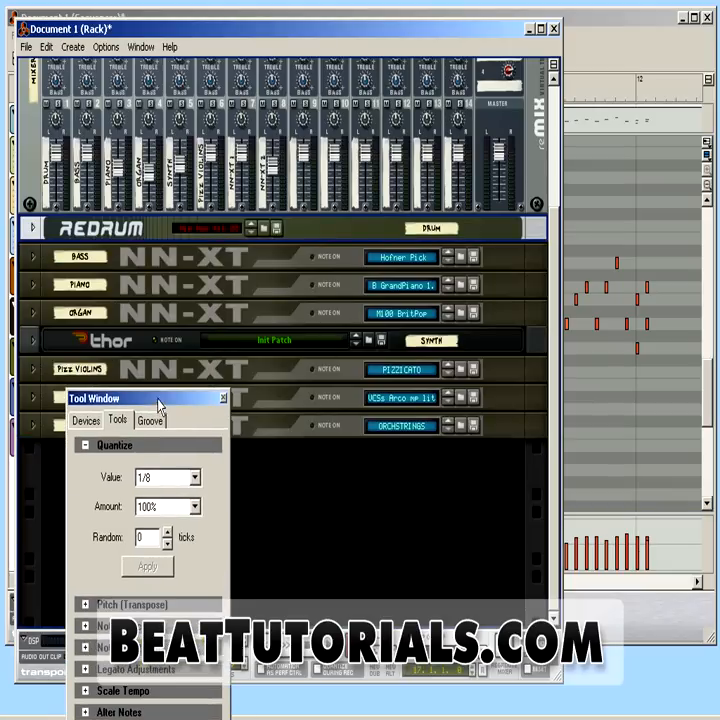
mouse_move(183, 162)
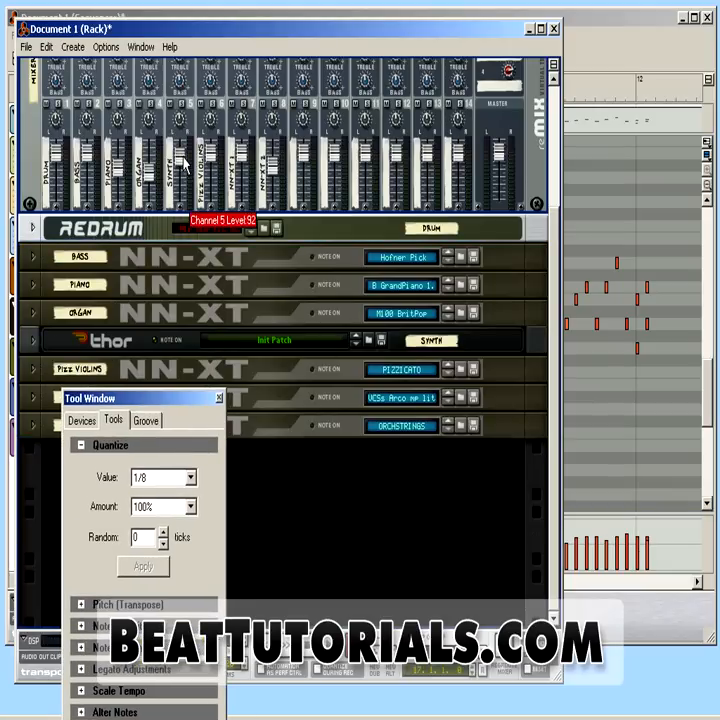
left_click(618, 18)
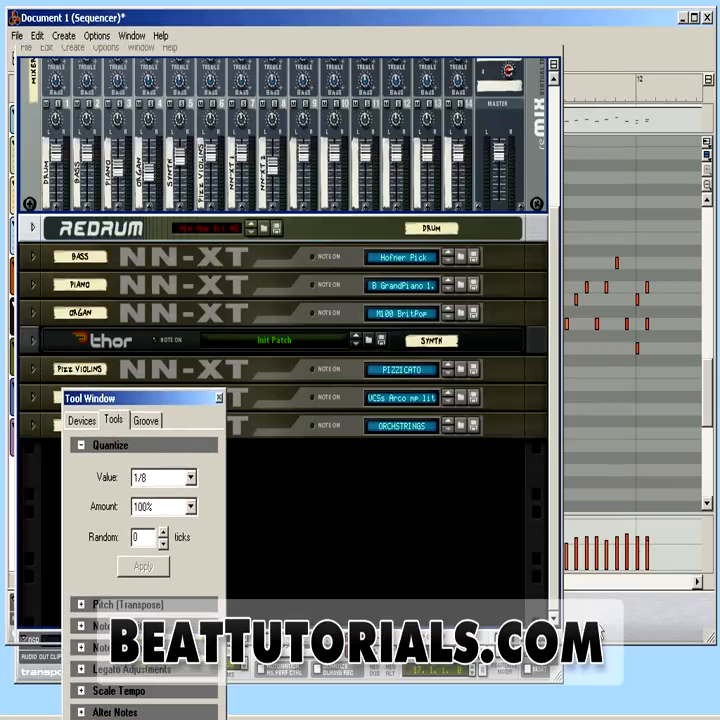
Step: Play the synth clip from bar 9 in the sequencer and delete the upper note on beat 4 of bar 9
left_click(300, 609)
left_click_drag(659, 93, 616, 88)
key("space")
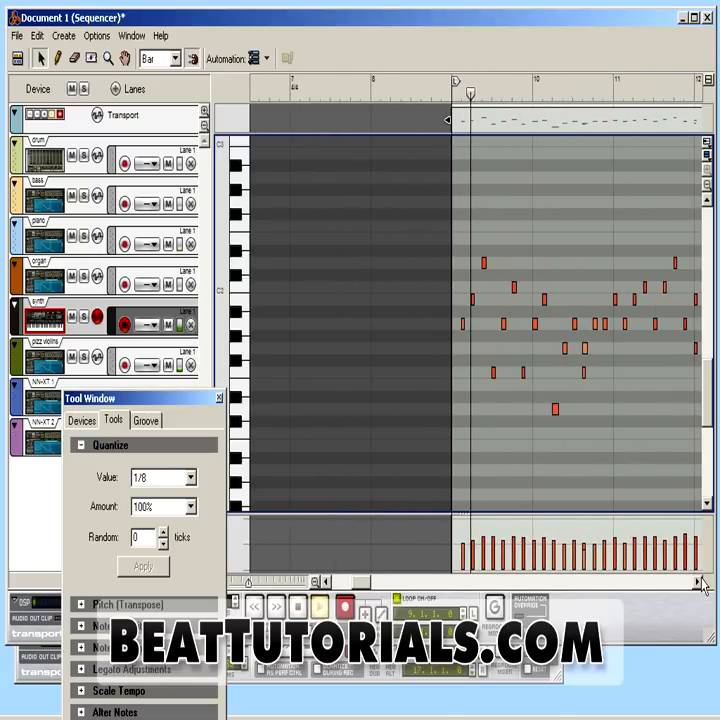
left_click(699, 582)
left_click(699, 582)
left_click(699, 582)
left_click(699, 582)
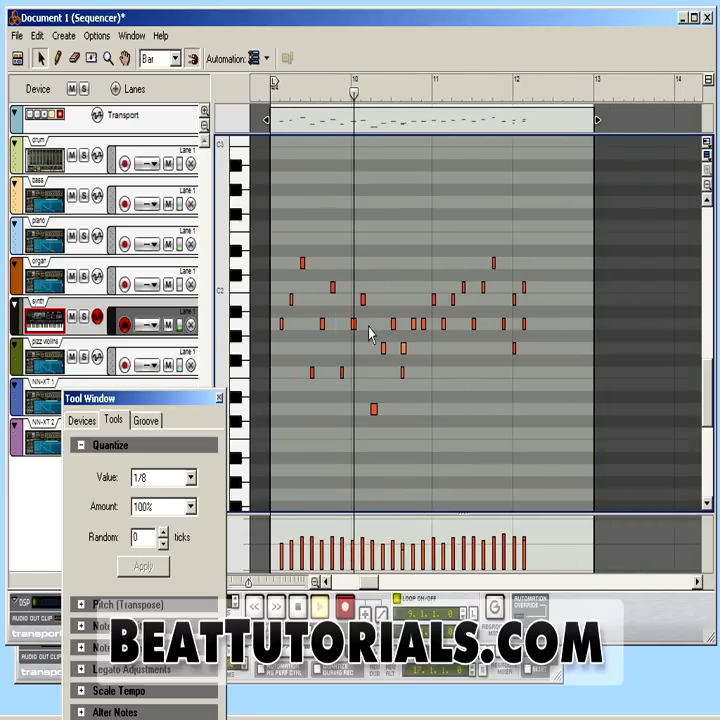
key("space")
left_click_drag(323, 271, 344, 297)
key("Delete")
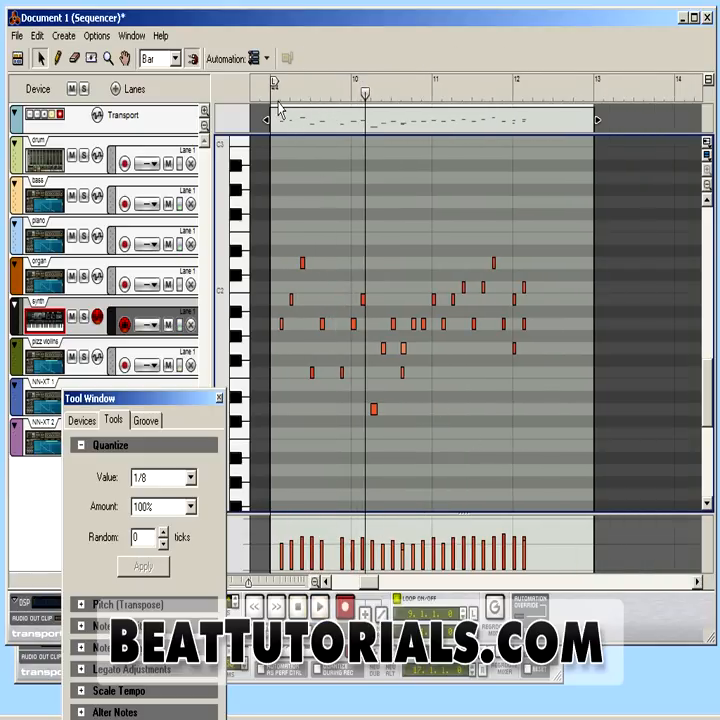
Step: Audition the synth clip again and delete the high note just after bar 10's start and the note around beat 3 of bar 10
key("space")
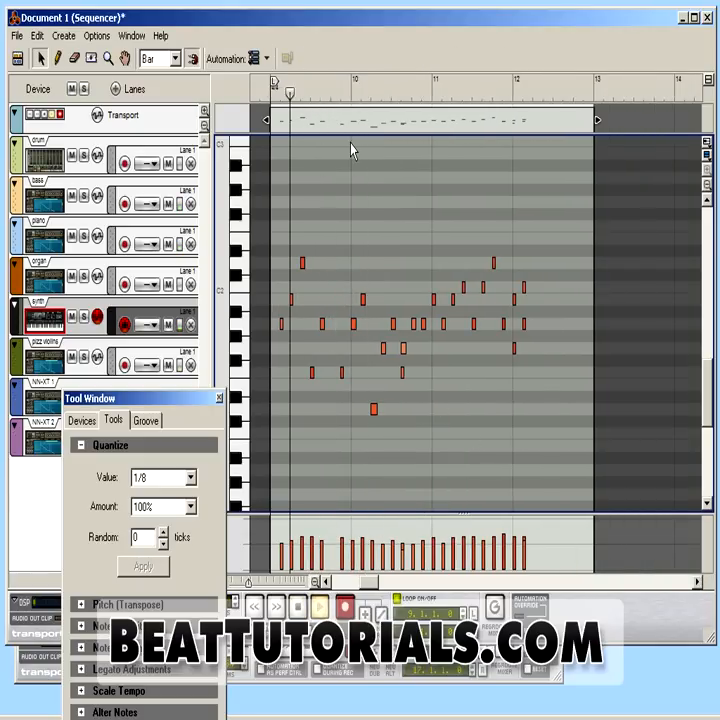
key("space")
left_click(363, 295)
key("Delete")
key("space")
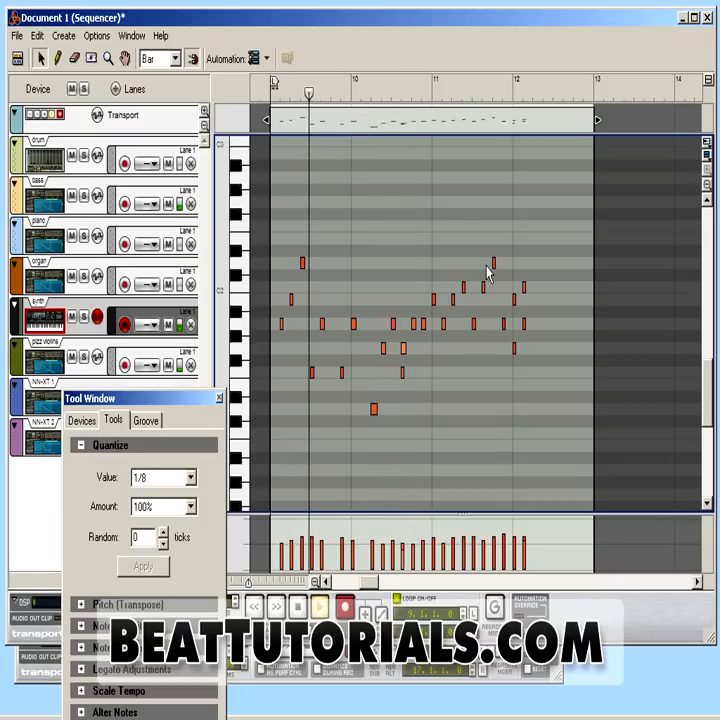
left_click(371, 407)
key("Delete")
key("space")
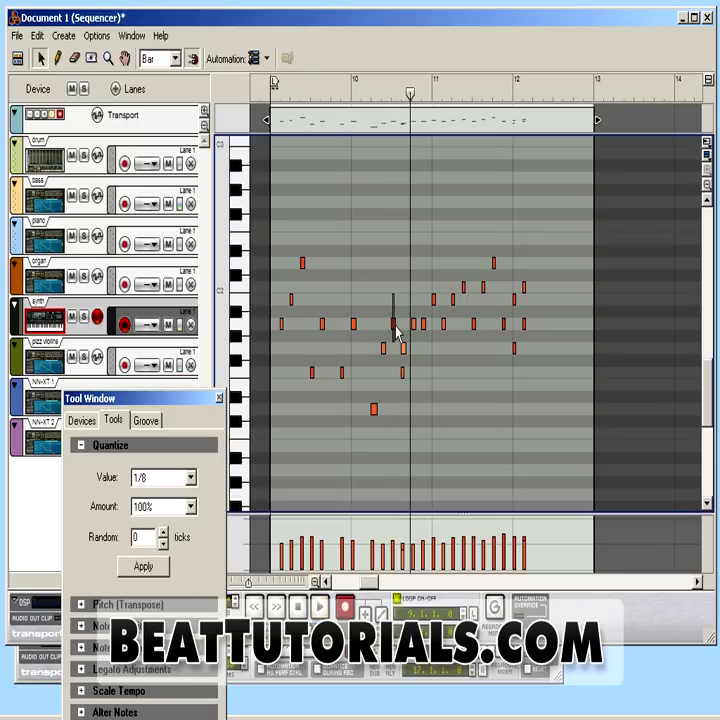
left_click(394, 326)
key("Delete")
Step: Play the clip from bar 9 and delete the upper of the two stacked notes after beat 3 of bar 10
left_click(276, 101)
key("space")
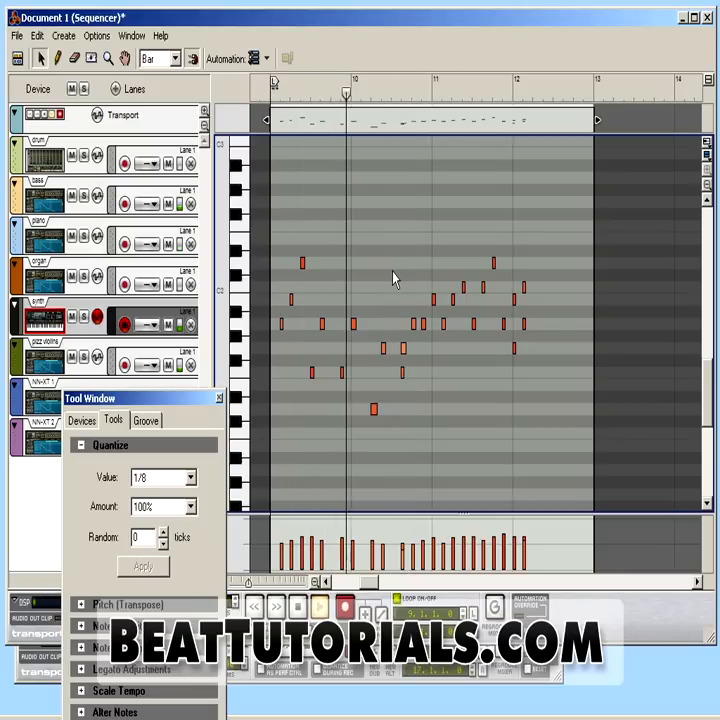
key("space")
left_click(404, 349)
key("Delete")
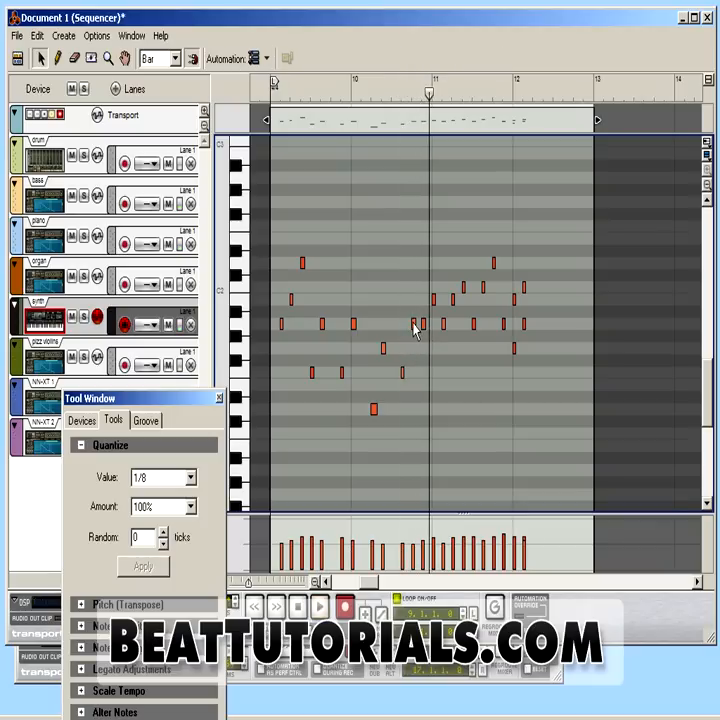
Step: Lower the pitch of the last two notes in bar 10 and delete all synth notes from bar 11 onward
left_click_drag(413, 323, 583, 201)
left_click(436, 341)
left_click_drag(423, 325, 422, 350)
left_click_drag(553, 354, 429, 236)
key("Delete")
Step: Copy all the remaining synth notes two bars later to fill bars 11 and 12, and play the result
left_click_drag(486, 148, 272, 432)
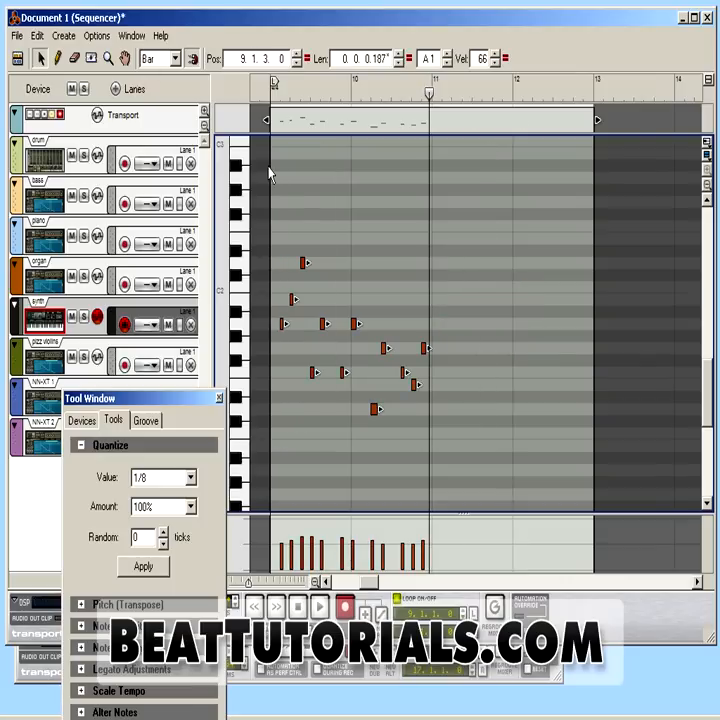
left_click_drag(283, 328, 445, 328)
key("space")
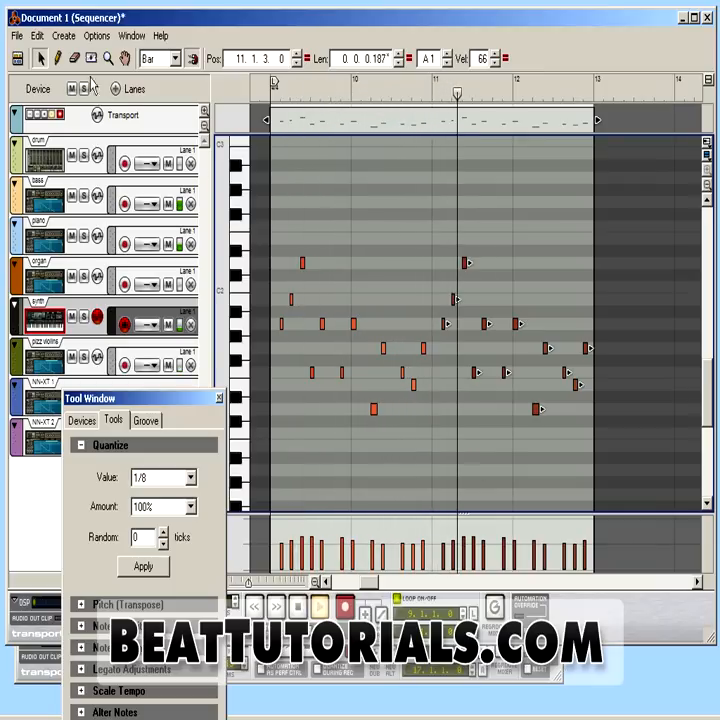
Step: Return to the arrangement and duplicate the four-bar synth clip so the copy starts at bar 13
key("ctrl+e")
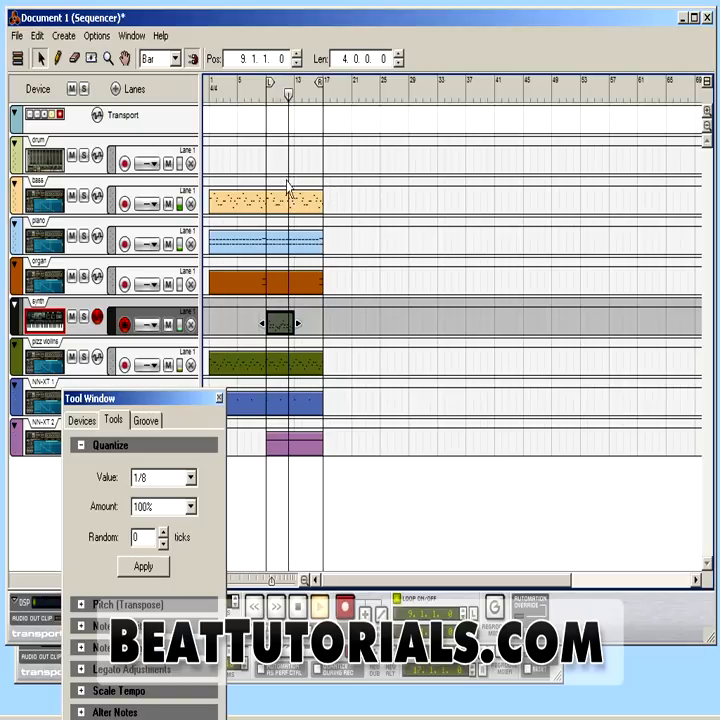
left_click_drag(288, 330, 322, 323)
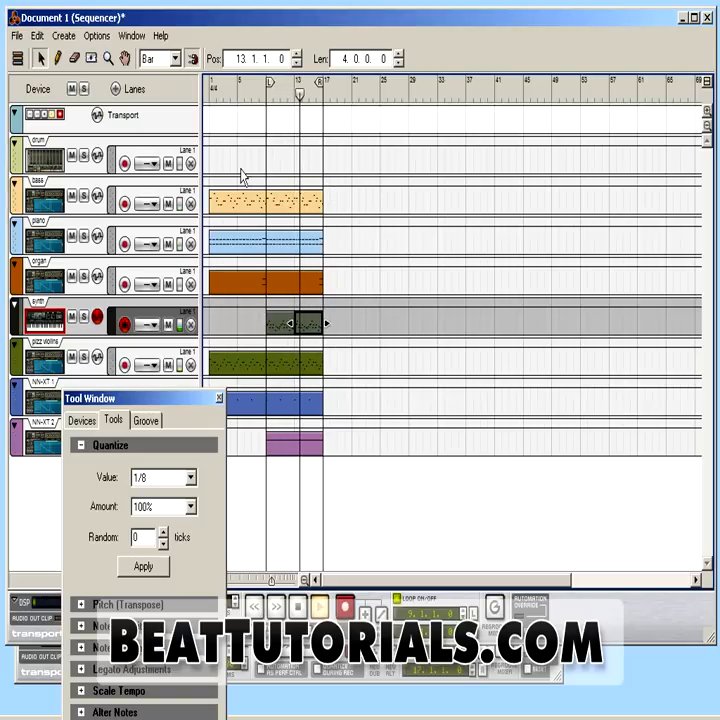
Step: Switch to the rack and set the NN-XT 2 mixer channel 8 level to 62
left_click(450, 668)
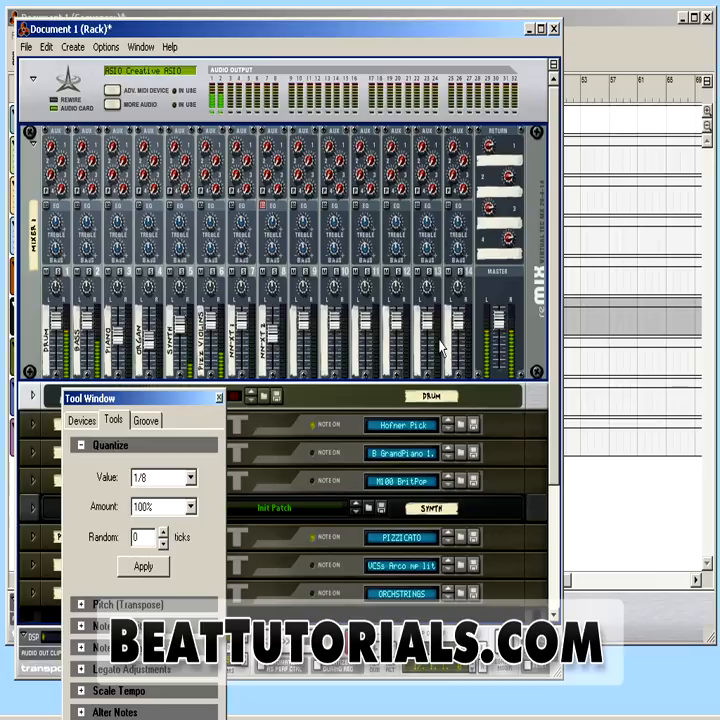
mouse_move(271, 342)
left_click_drag(273, 349, 273, 358)
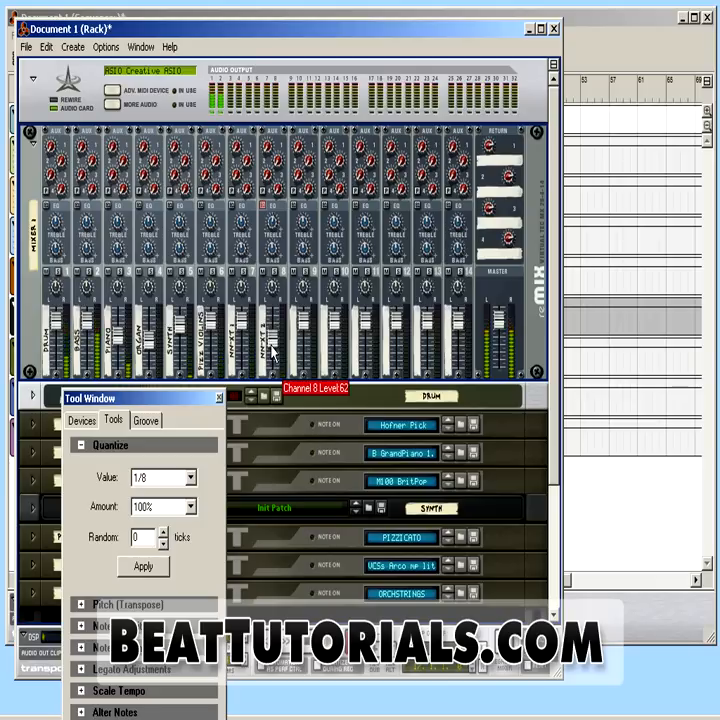
Step: Move the Tool Window off the rack devices and rename NN-XT 2 to strings and NN-XT 1 to cello
left_click_drag(177, 400, 661, 170)
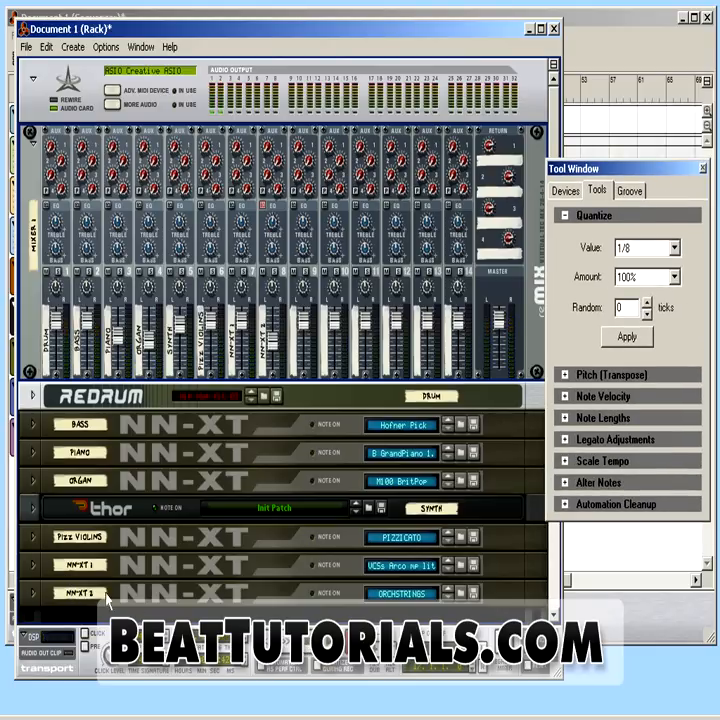
double_click(100, 594)
type("atrings")
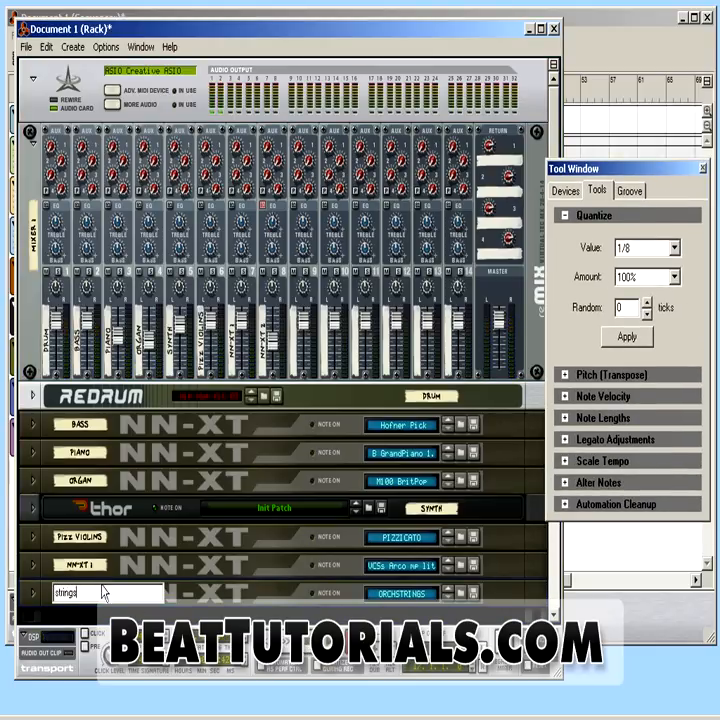
key("Return")
double_click(92, 565)
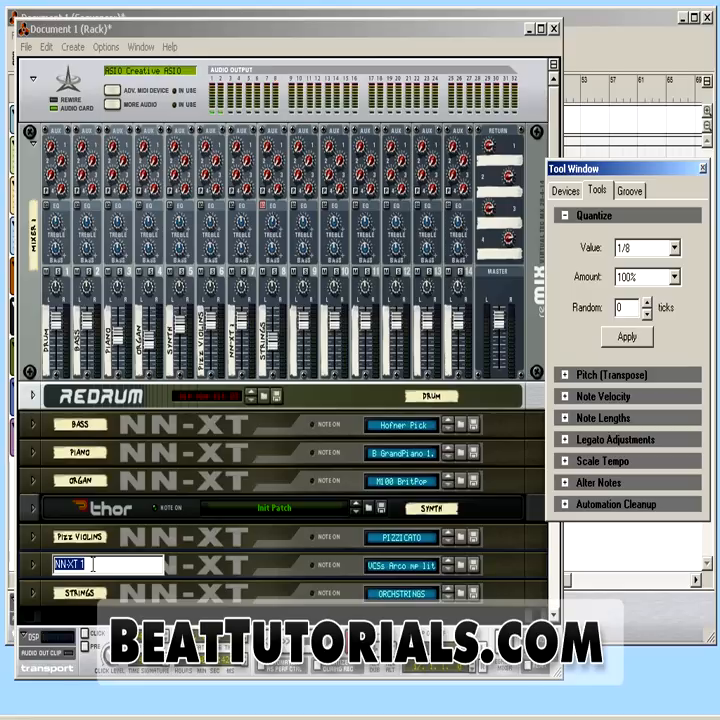
type("cello")
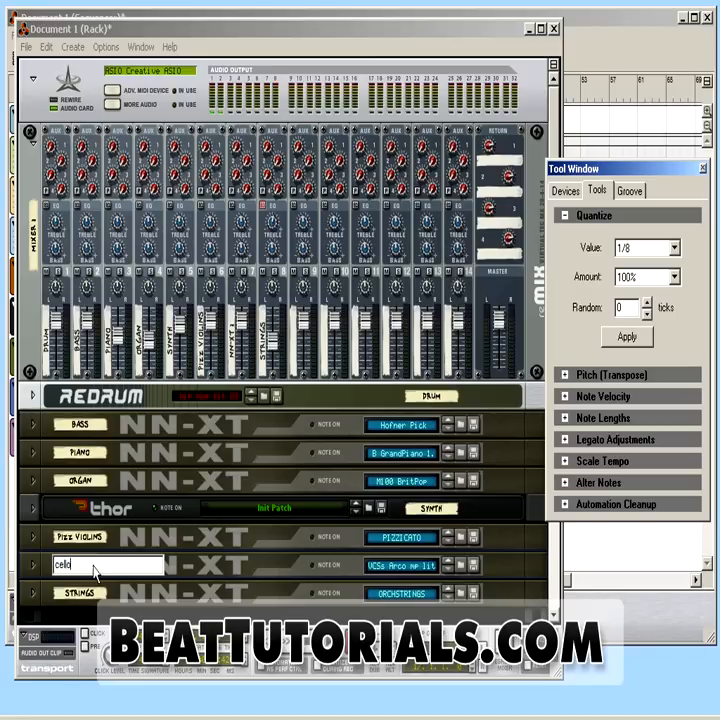
key("Return")
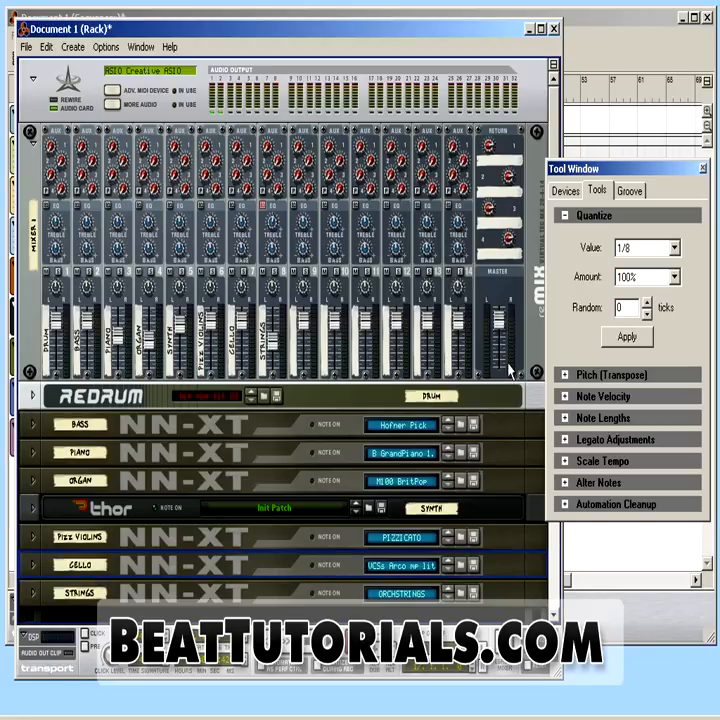
Step: Try to add an RV7000 Advanced Reverb to the rack from the device palette, and undo it
right_click(531, 341)
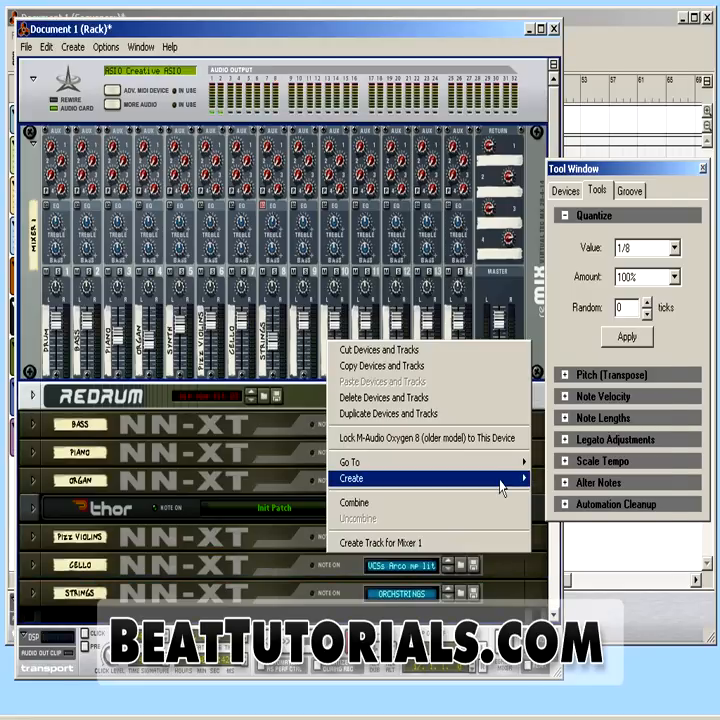
mouse_move(500, 487)
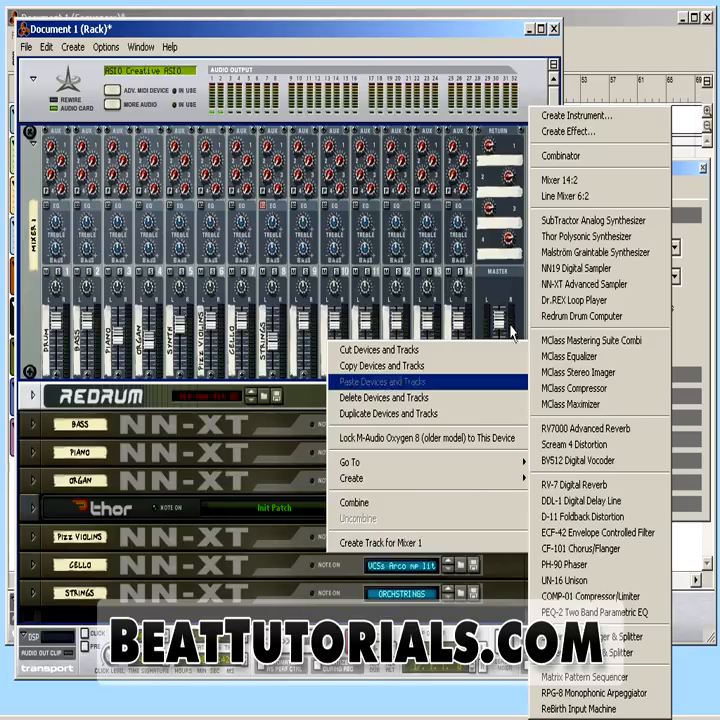
left_click(537, 277)
left_click(579, 191)
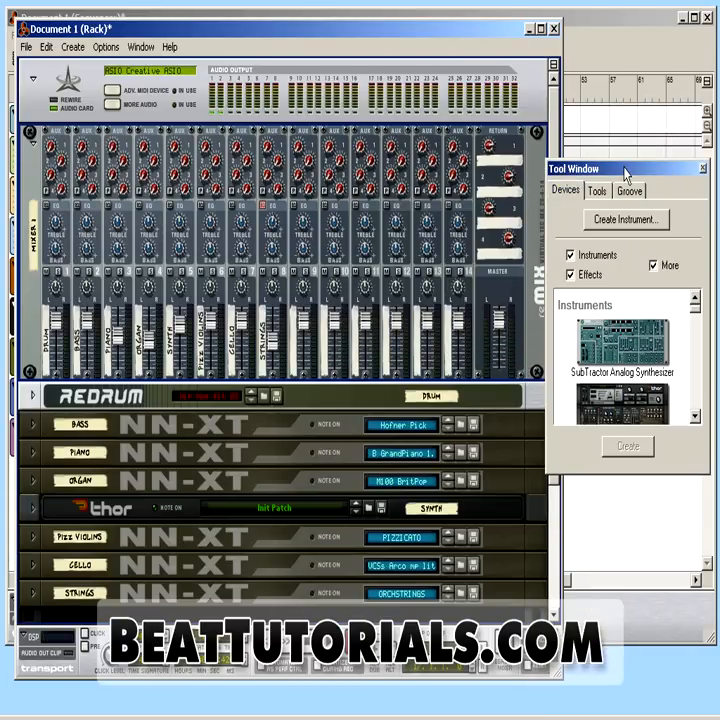
scroll(694, 397, "down", 10)
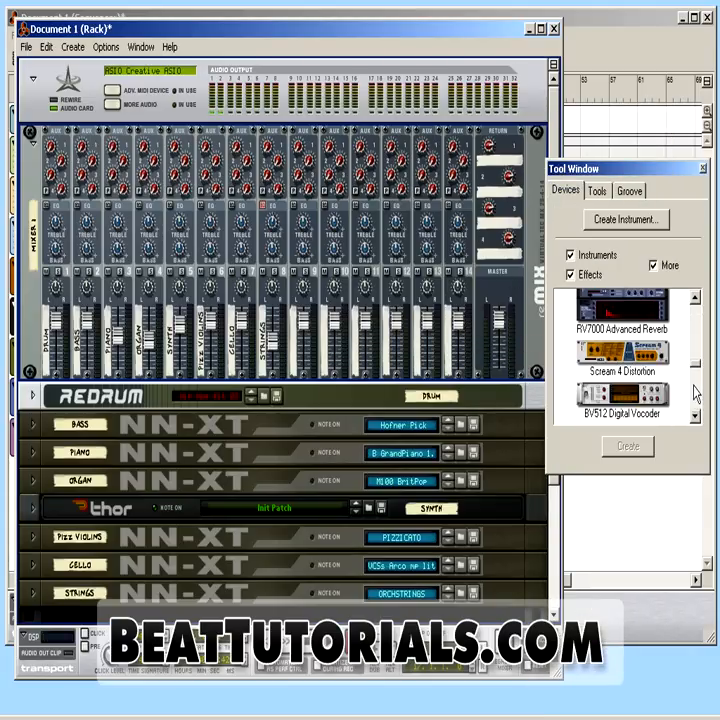
scroll(696, 317, "up", 1)
left_click(694, 299)
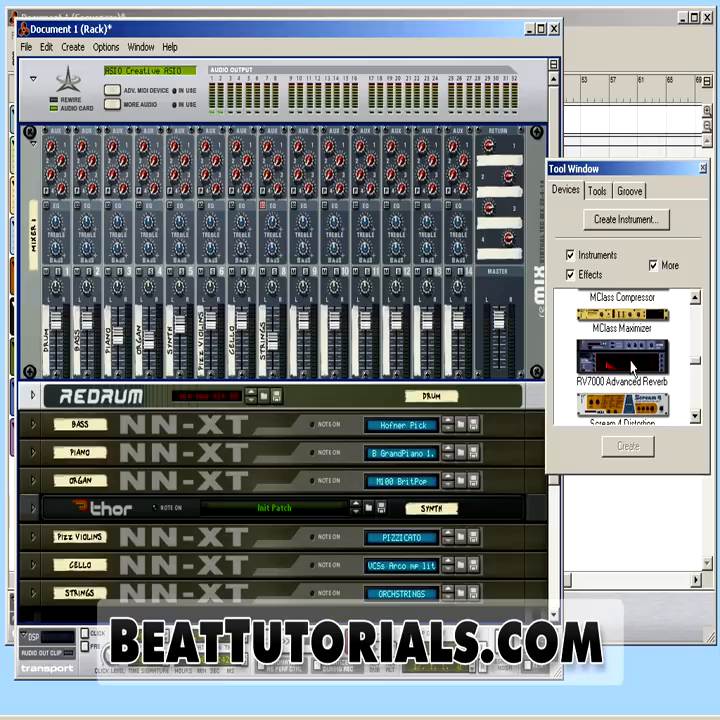
left_click_drag(632, 368, 33, 377)
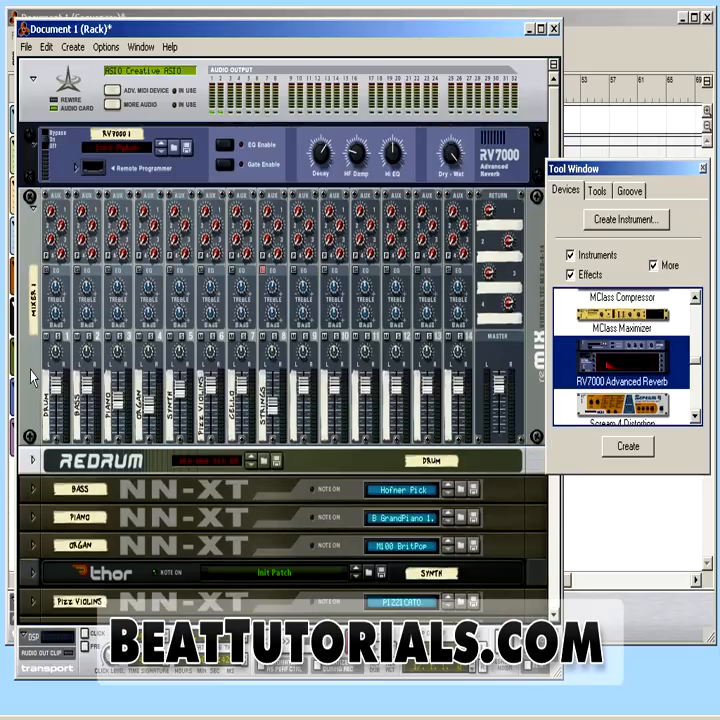
key("ctrl+z")
left_click_drag(587, 372, 663, 360)
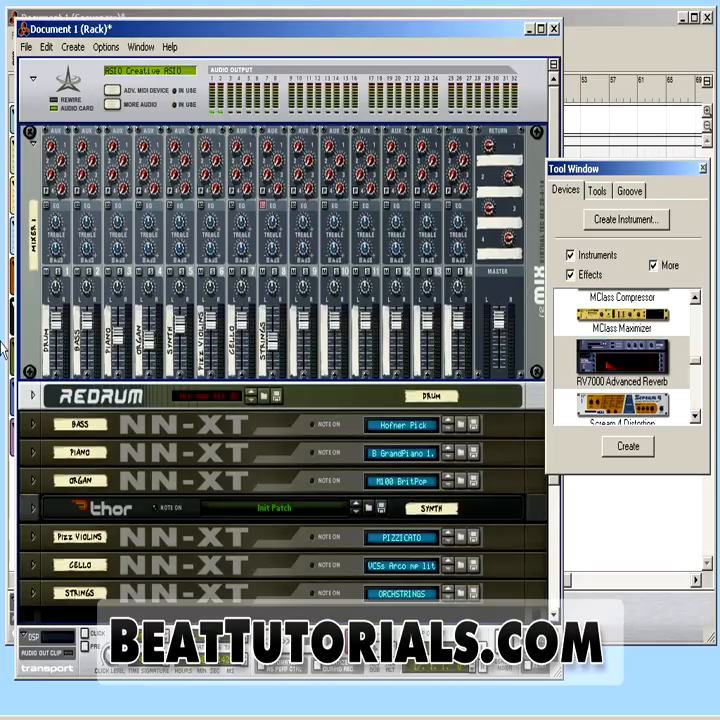
Step: Create an RV7000 Advanced Reverb from the mixer so it feeds the first aux return
right_click(33, 358)
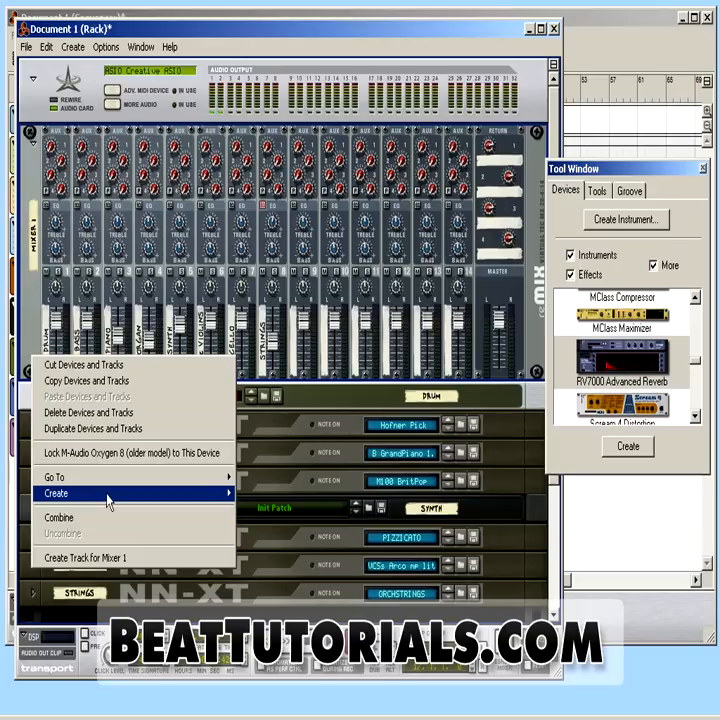
mouse_move(165, 503)
left_click(300, 429)
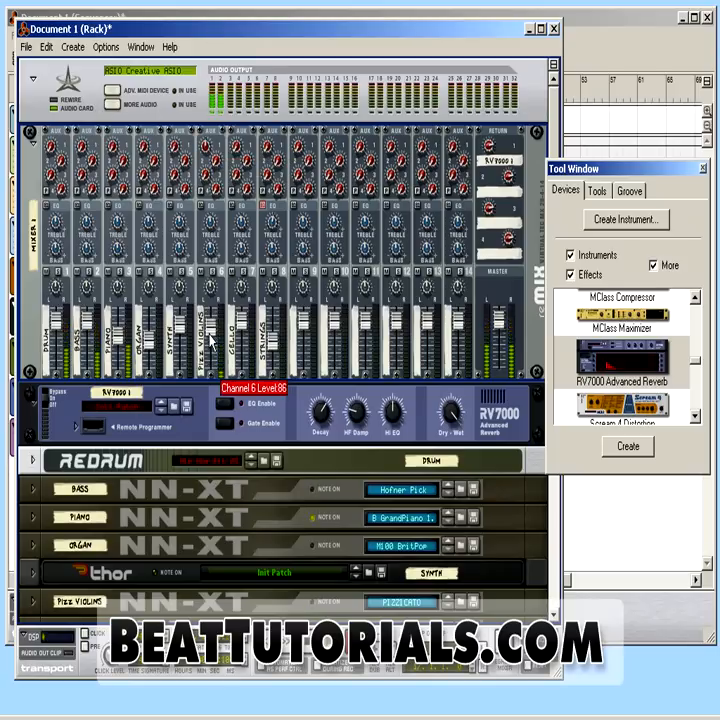
Step: Raise the Aux 1 reverb sends for pizz violins, cello, piano and organ, with the organ's send at 46 and the piano's channel level at 54
left_click_drag(207, 168, 238, 109)
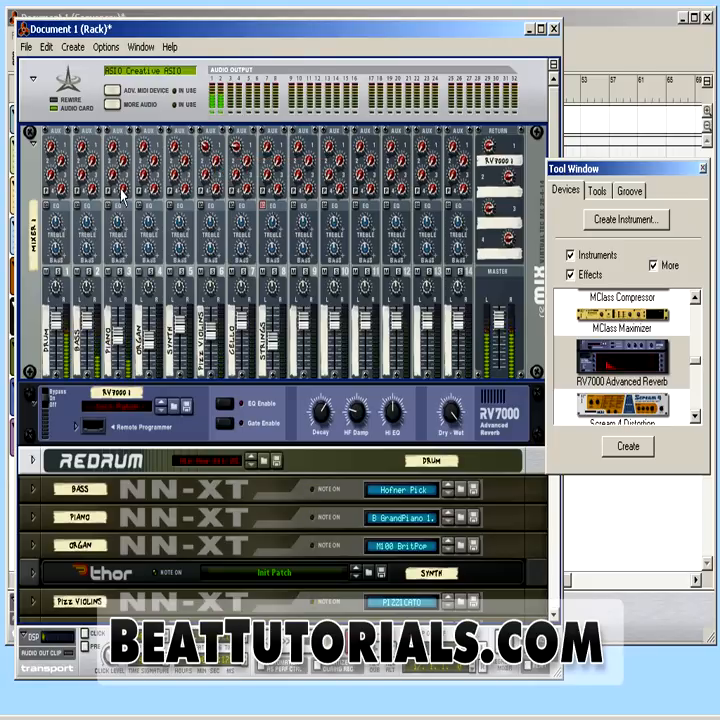
left_click_drag(119, 160, 122, 180)
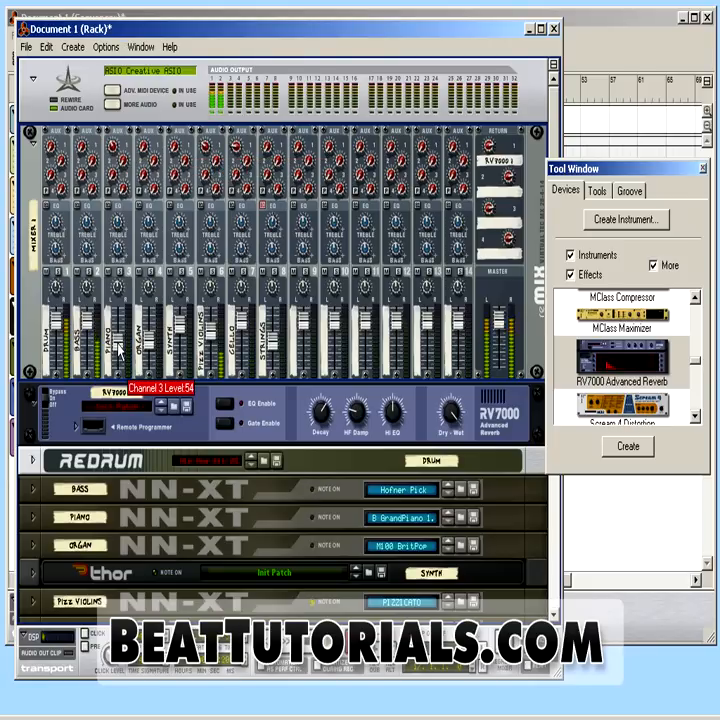
left_click_drag(147, 155, 151, 158)
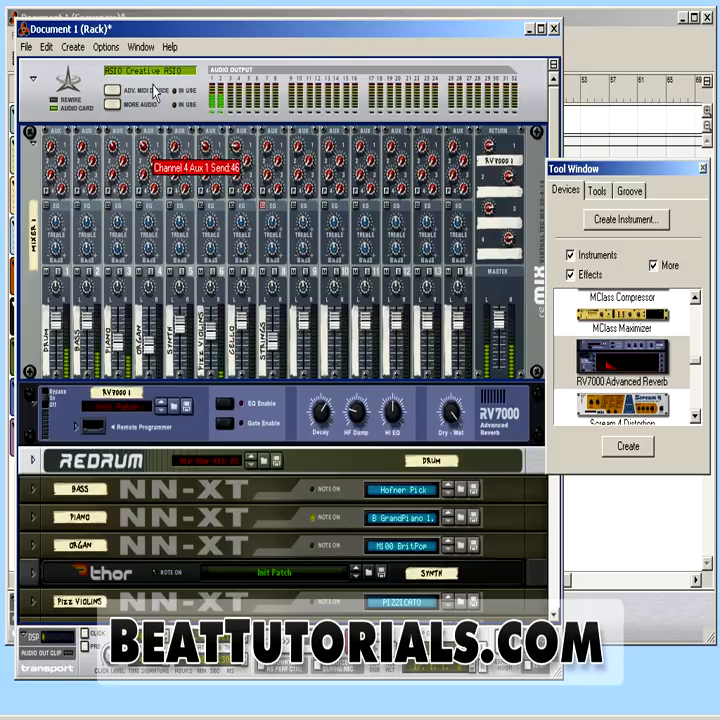
Step: Fold the RV7000 reverb in the rack, look over the devices, and return to the sequencer arrangement
left_click(27, 390)
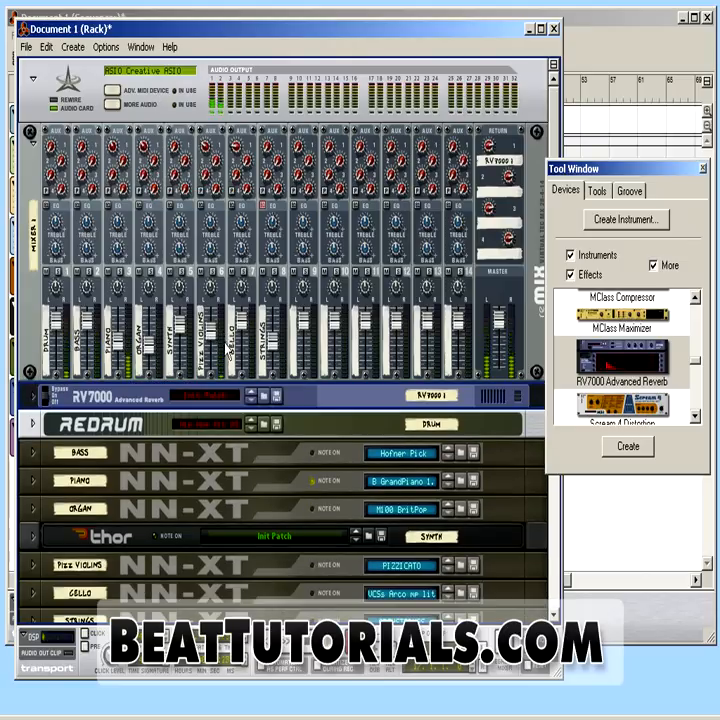
scroll(240, 325, "down", 5)
scroll(240, 325, "up", 4)
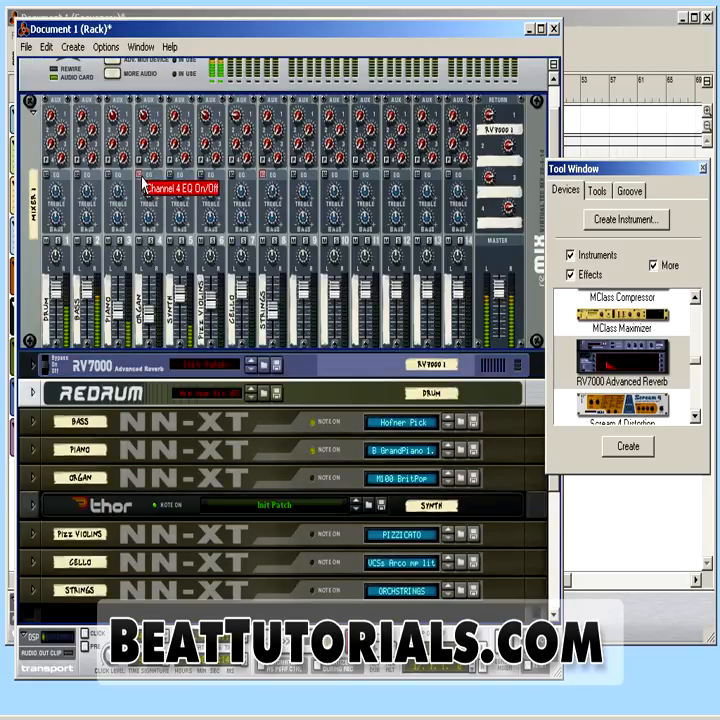
scroll(100, 418, "down", 3)
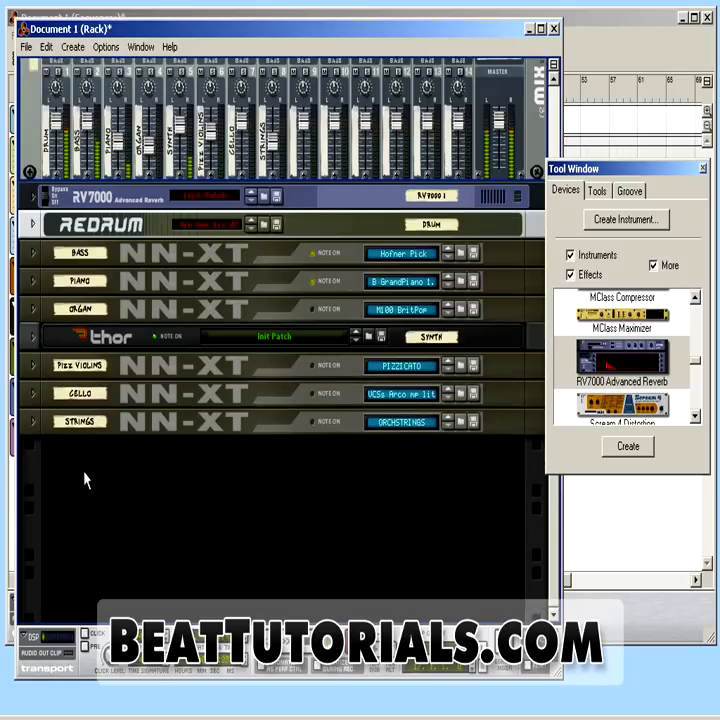
left_click(13, 537)
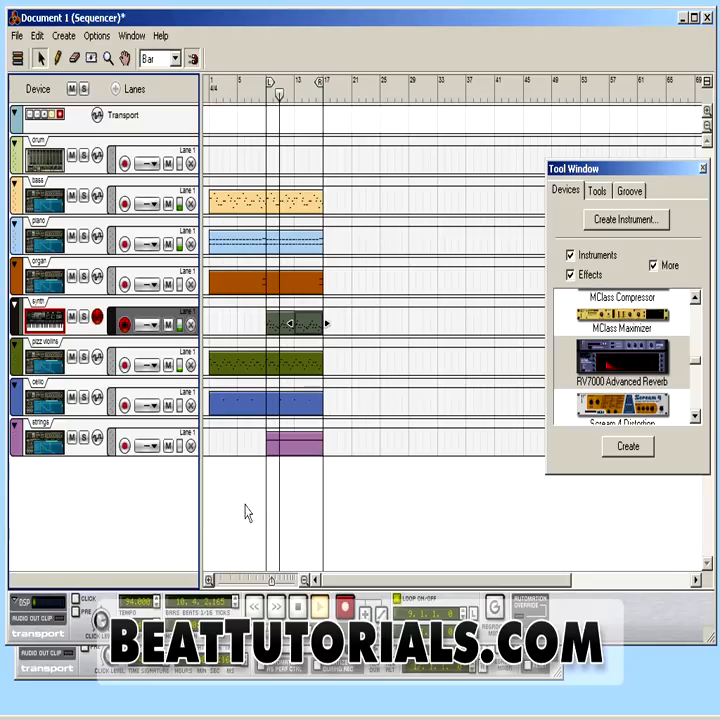
Step: Create a Dr.REX Loop Player below the strings device in the rack
left_click_drag(343, 306, 273, 334)
left_click(541, 671)
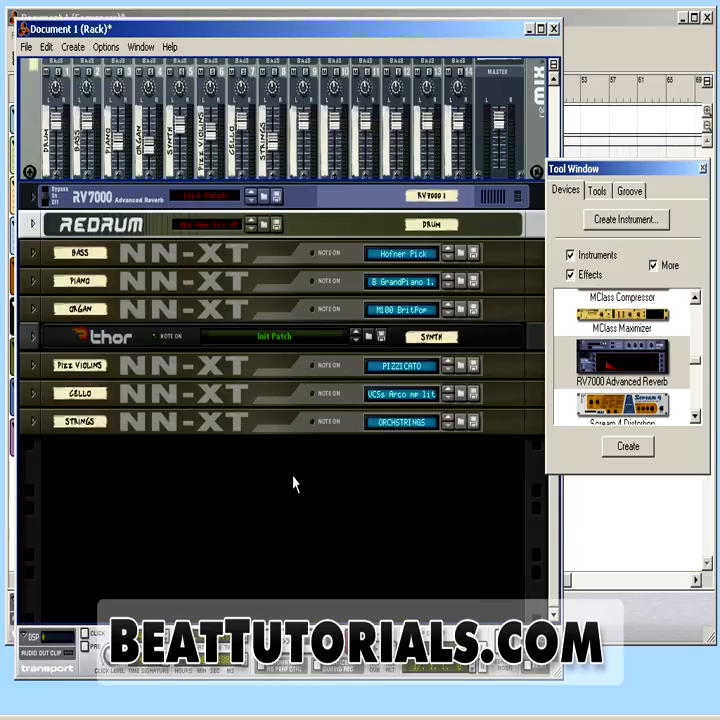
right_click(198, 487)
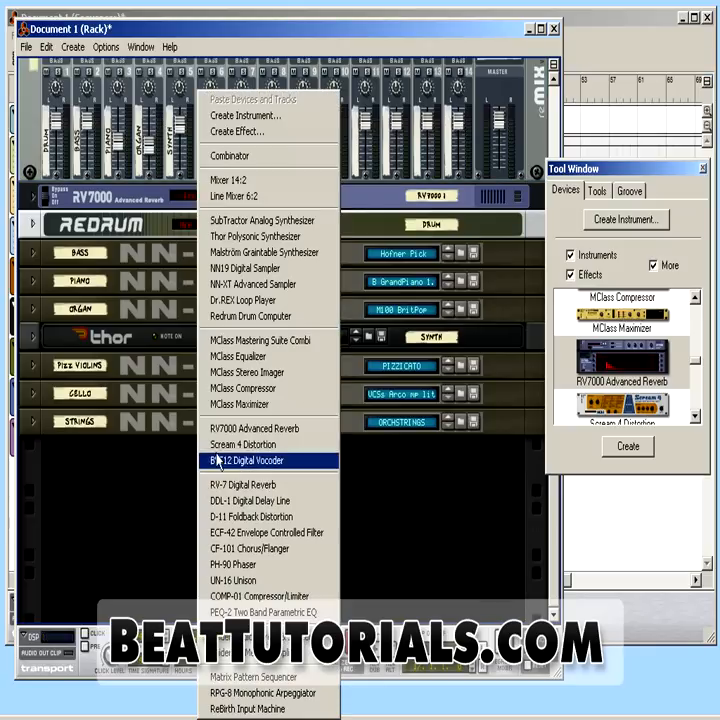
left_click(247, 301)
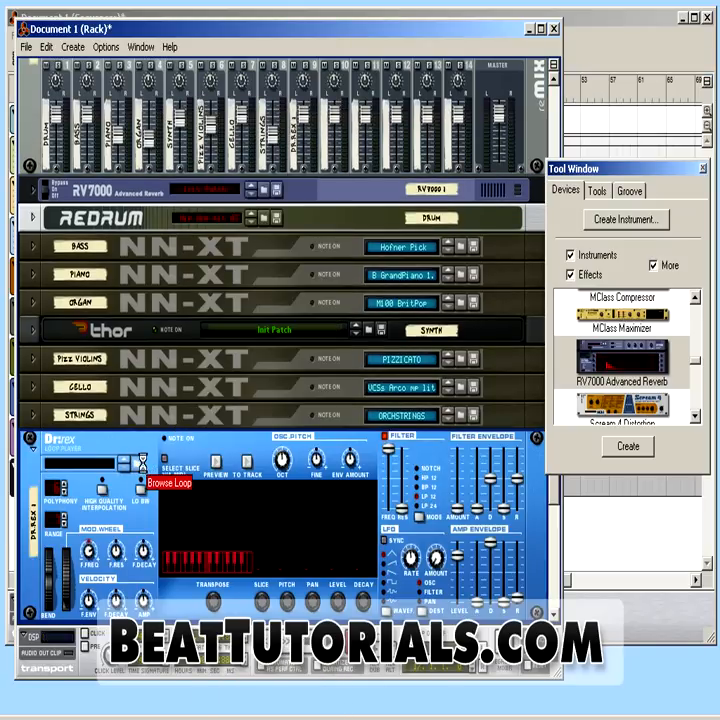
Step: Browse the Reason Factory Sound Bank's Dr Rex Drum Loops folder for Dr.REX 1 and audition a few of its loops
left_click(138, 463)
left_click(318, 99)
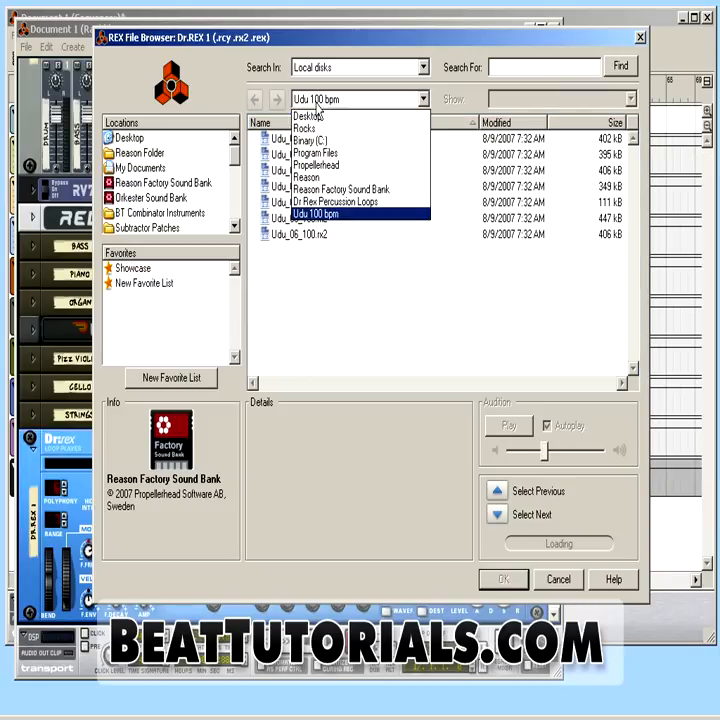
left_click(198, 186)
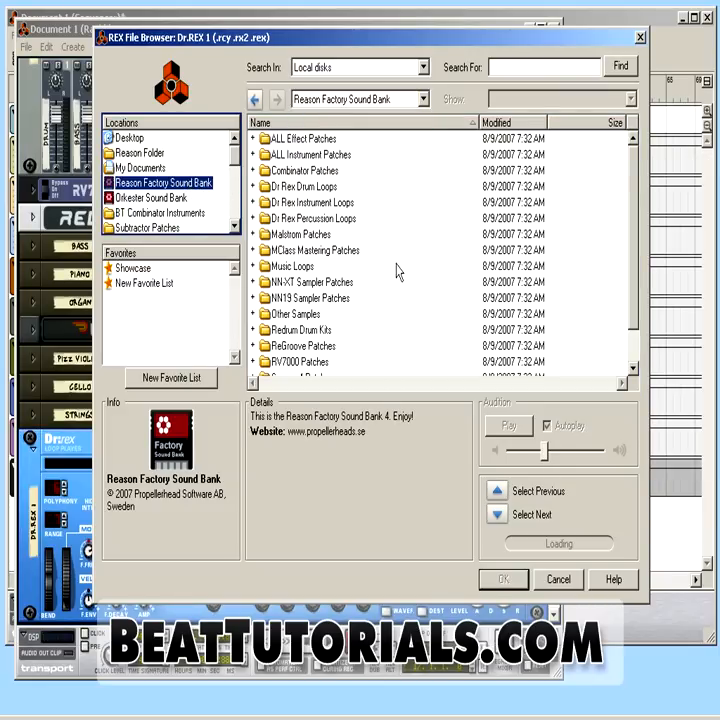
double_click(300, 186)
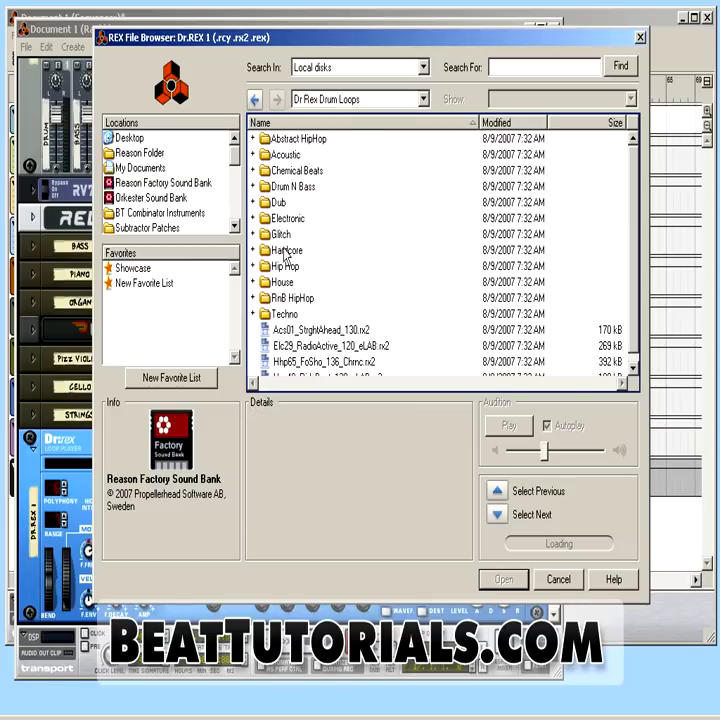
scroll(362, 300, "down", 1)
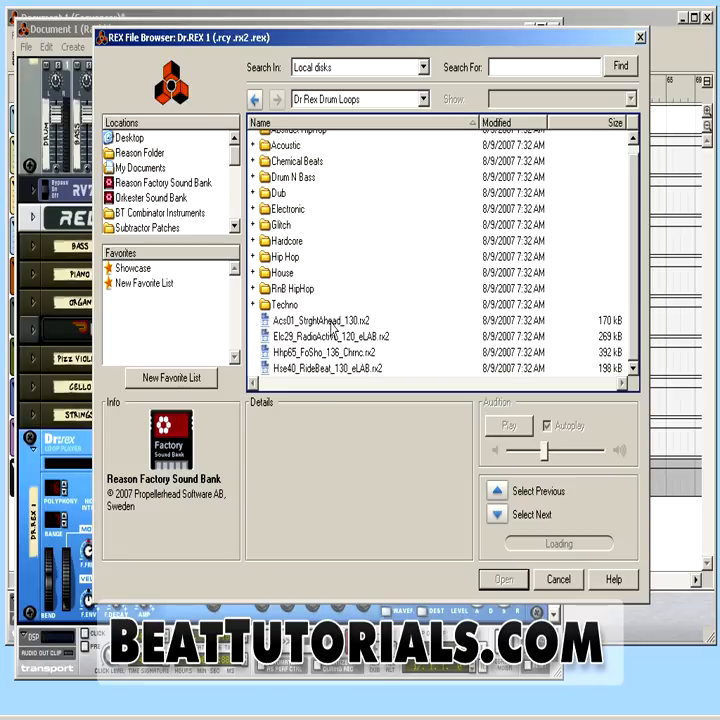
left_click(330, 321)
left_click(327, 352)
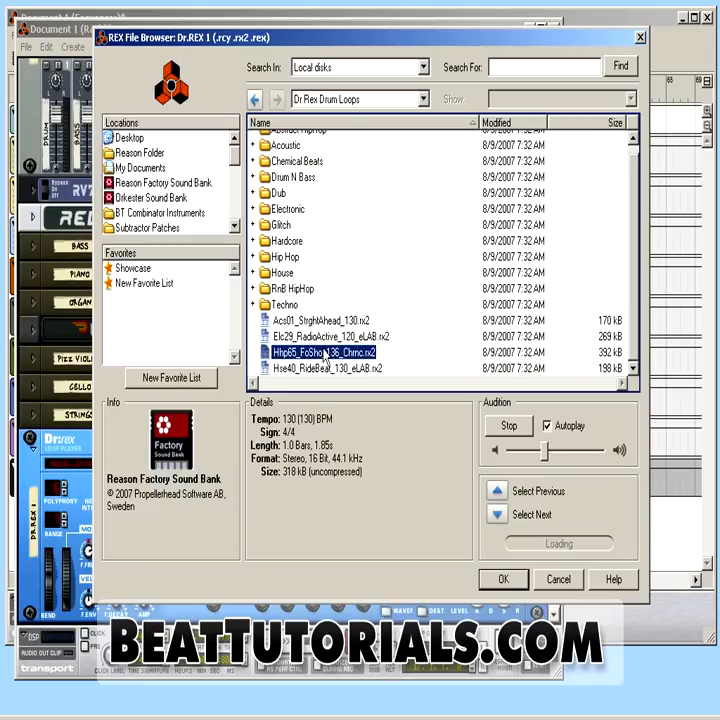
left_click(322, 370)
left_click(321, 252)
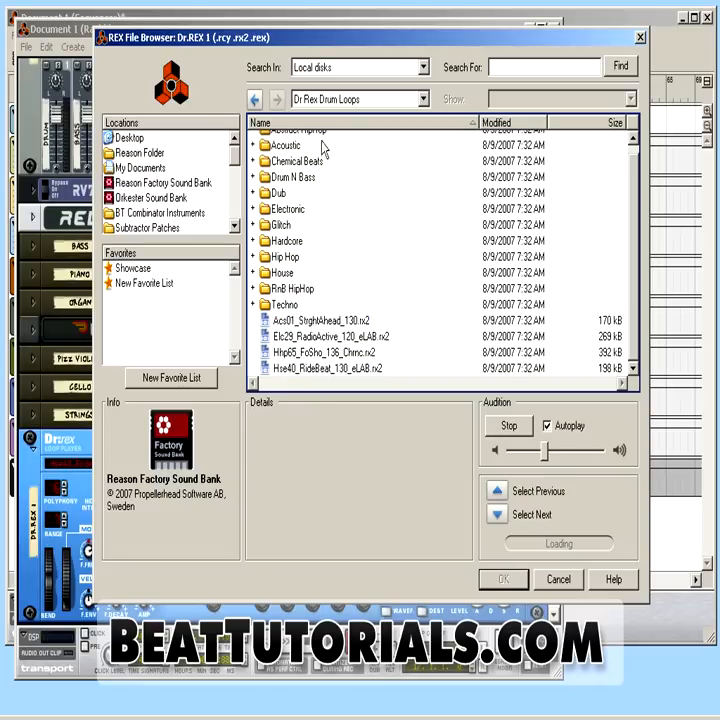
Step: Load the loop Trh05_Rusty_100_eLAB.rx2 from the Abstract HipHop folder into Dr.REX 1
scroll(321, 142, "up", 1)
left_click(316, 143)
double_click(316, 143)
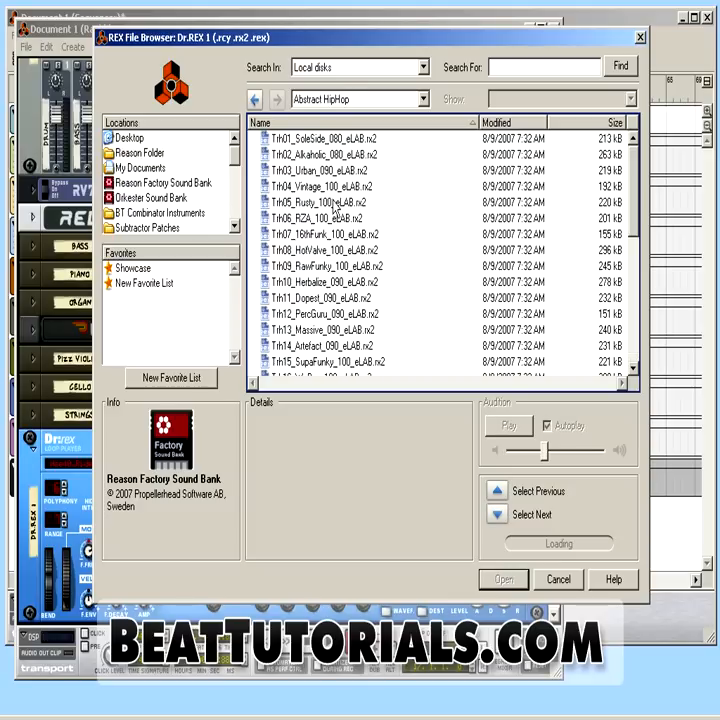
left_click(332, 208)
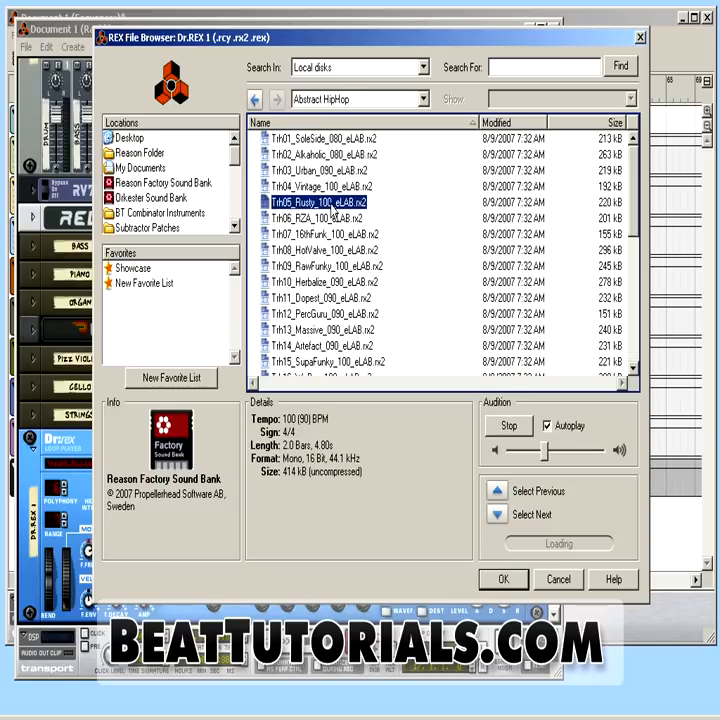
double_click(332, 208)
Step: Send the loop's slices to the Dr.REX sequencer track between bars 9 and 17 and return to the arrangement
left_click(248, 463)
left_click(568, 587)
left_click(209, 511)
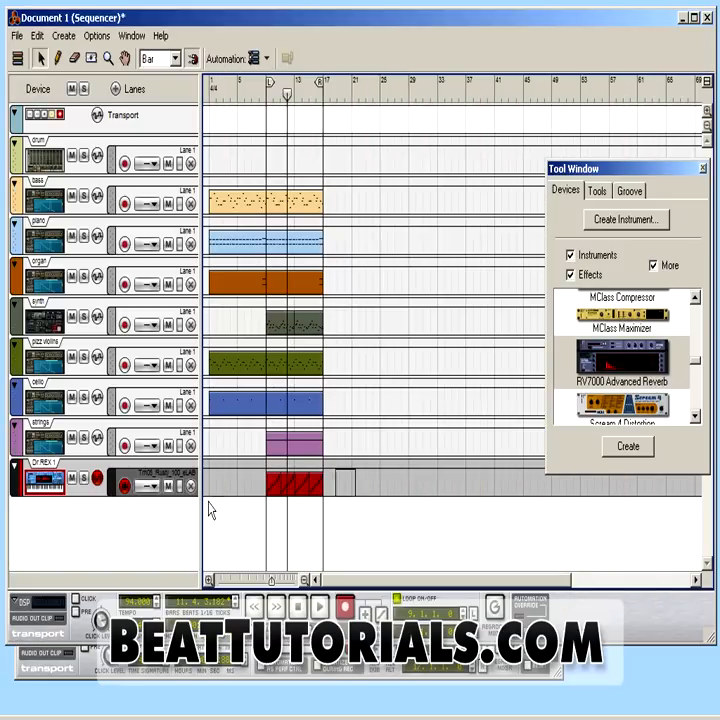
Step: Copy the Dr.REX clips from bars 9–17 so they also start at bar 1, and play the arrangement from the beginning
left_click(300, 485)
left_click_drag(276, 487, 220, 488)
key("ctrl+z")
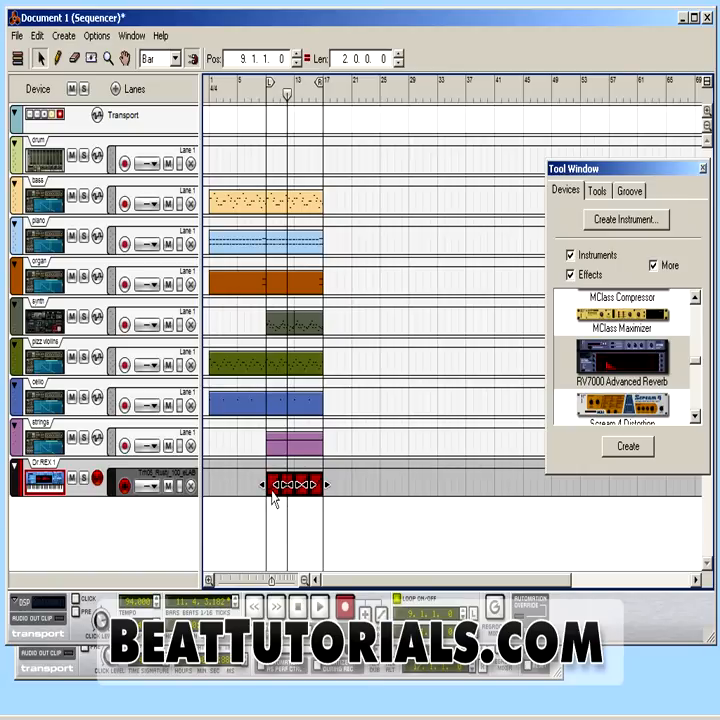
left_click_drag(265, 490, 167, 506)
left_click(303, 610)
left_click(321, 608)
left_click(545, 667)
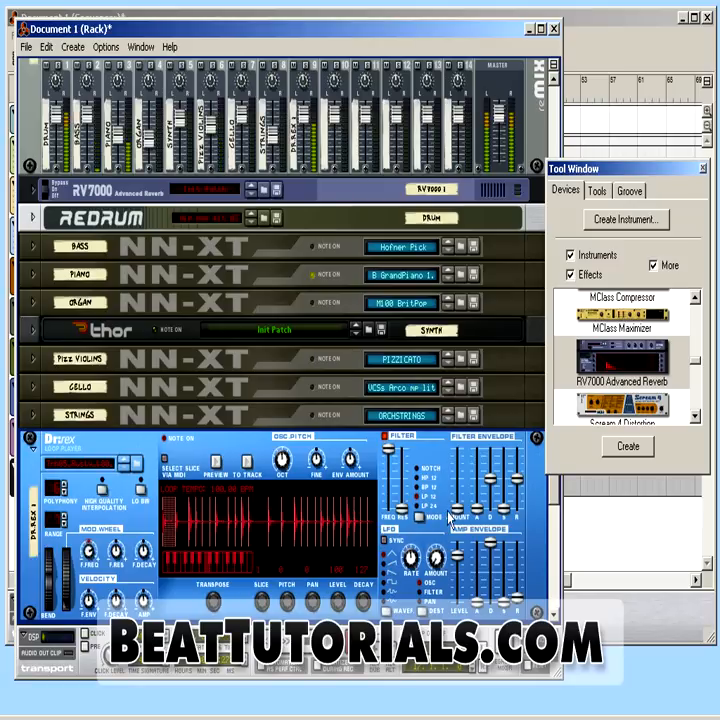
left_click(630, 607)
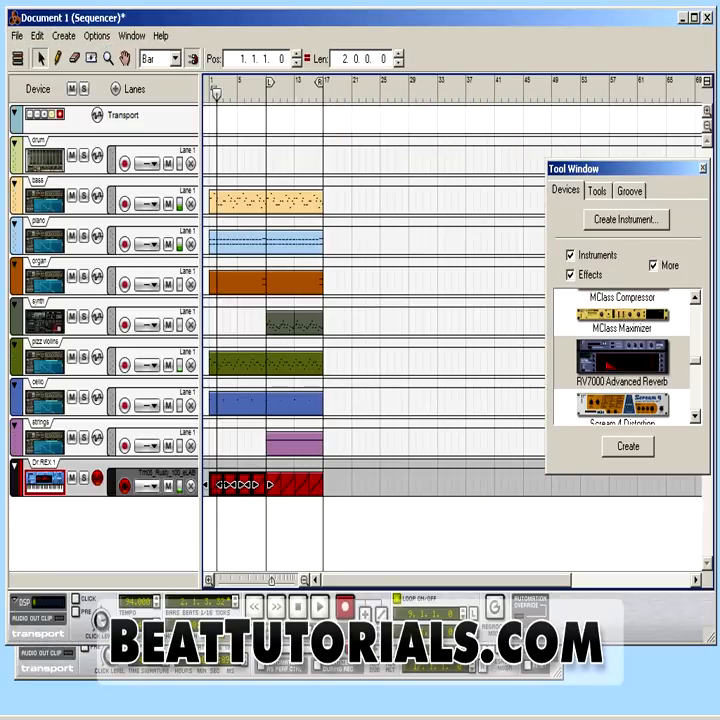
Step: Open the first Dr.REX clip for note editing and delete all its notes except slices #1, #2 and #3
double_click(217, 490)
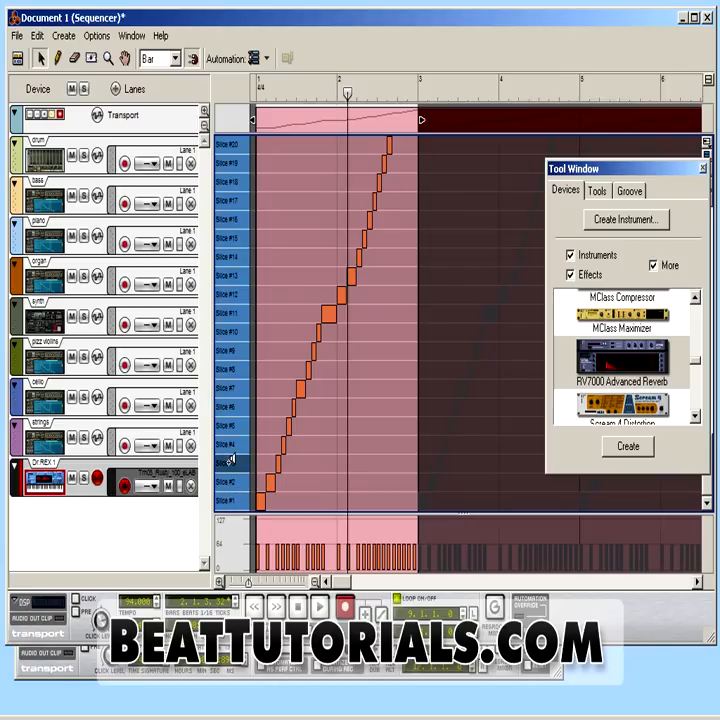
left_click_drag(273, 452, 437, 58)
key("Delete")
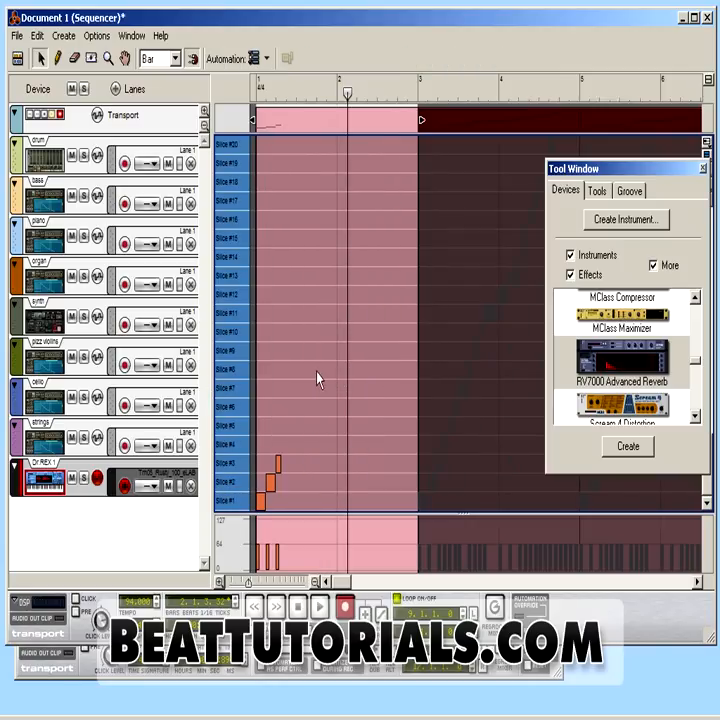
Step: Set the snap to 1/8, lengthen the slice #3 note, add copied slice #2 and #1 notes after it, and play the pattern
left_click(157, 60)
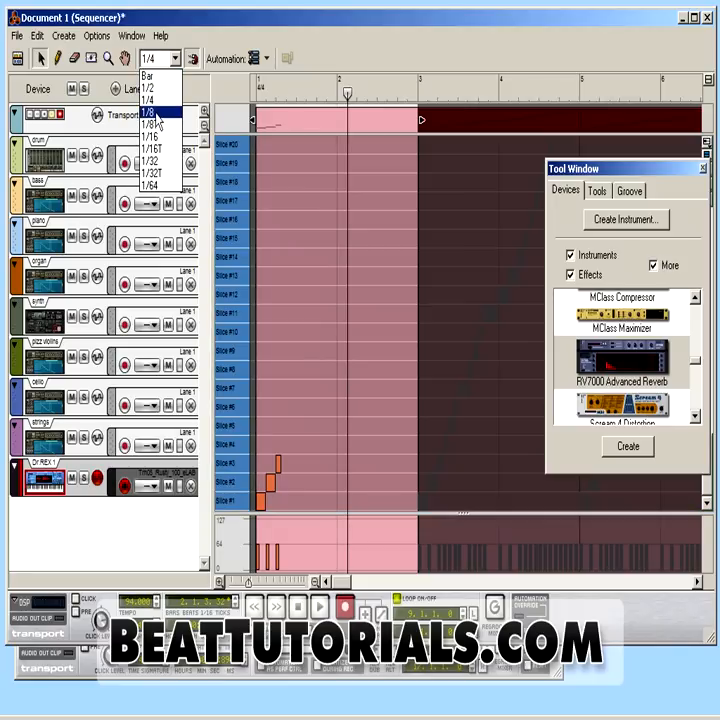
left_click(152, 111)
left_click_drag(274, 491, 301, 503)
left_click_drag(346, 417, 286, 468)
key("Delete")
left_click(278, 466)
left_click(298, 609)
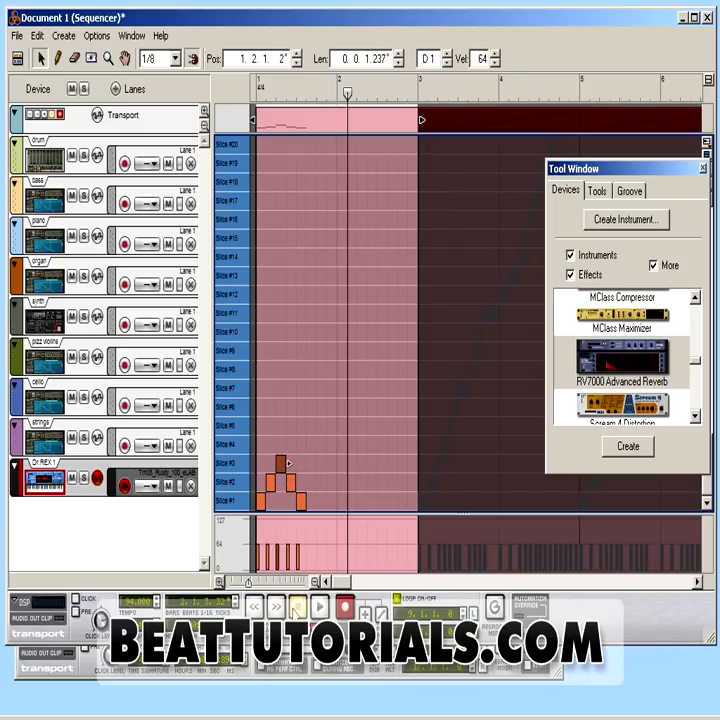
left_click(319, 609)
key("space")
Step: Try copying the five-note pattern further along the clip, and delete every note after the fourth
left_click_drag(320, 446, 258, 507)
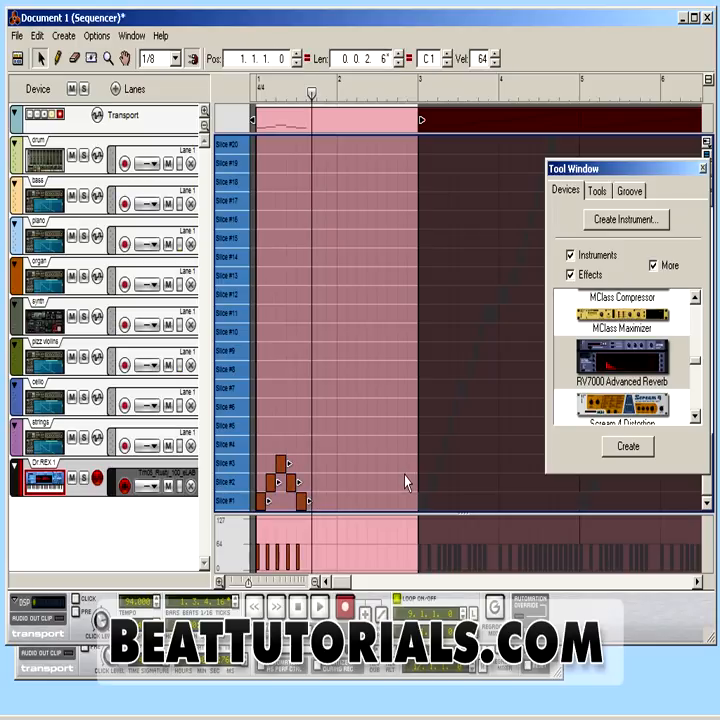
left_click(311, 479)
left_click_drag(290, 479, 354, 483)
key("Delete")
left_click_drag(354, 483, 395, 488)
left_click_drag(399, 436, 299, 517)
key("Delete")
Step: Try repeating the four-note slice pattern with pasted copies, and delete the copies
left_click_drag(210, 563, 231, 564)
key("ctrl+c")
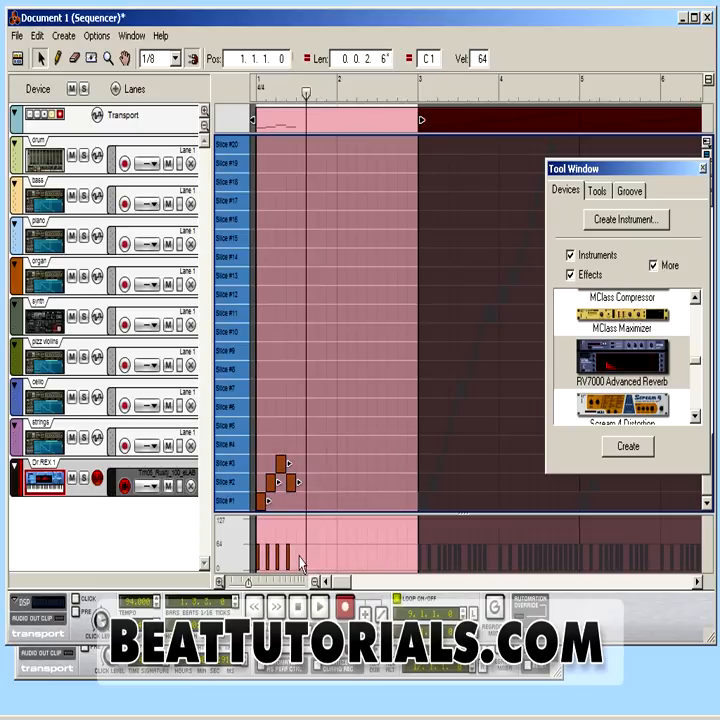
key("ctrl+v")
key("ctrl+v")
left_click_drag(349, 435, 302, 514)
key("Delete")
left_click_drag(396, 418, 357, 541)
key("Delete")
Step: Adjust the fourth note's length, paste repeats of the four-note pattern through bars 1 and 2, and return to the arrangement
left_click(292, 486)
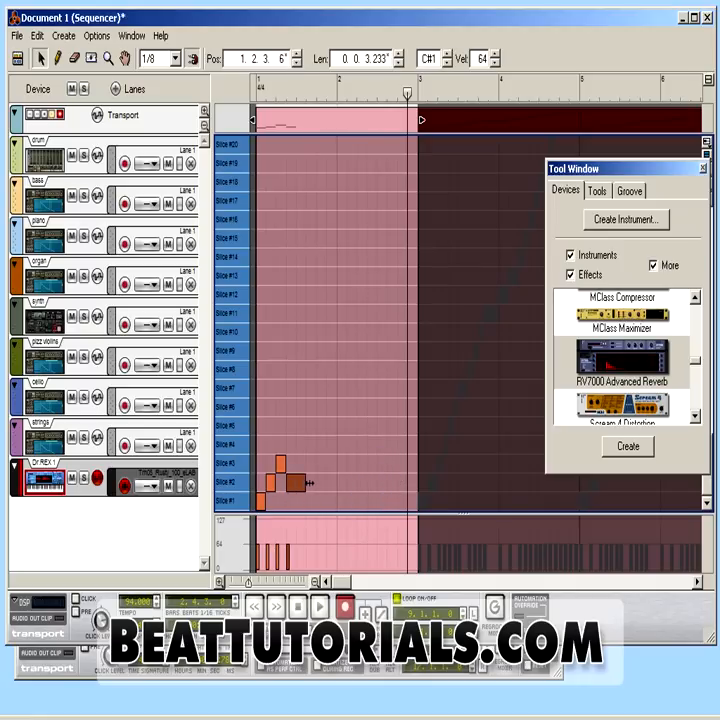
left_click_drag(257, 416, 350, 551)
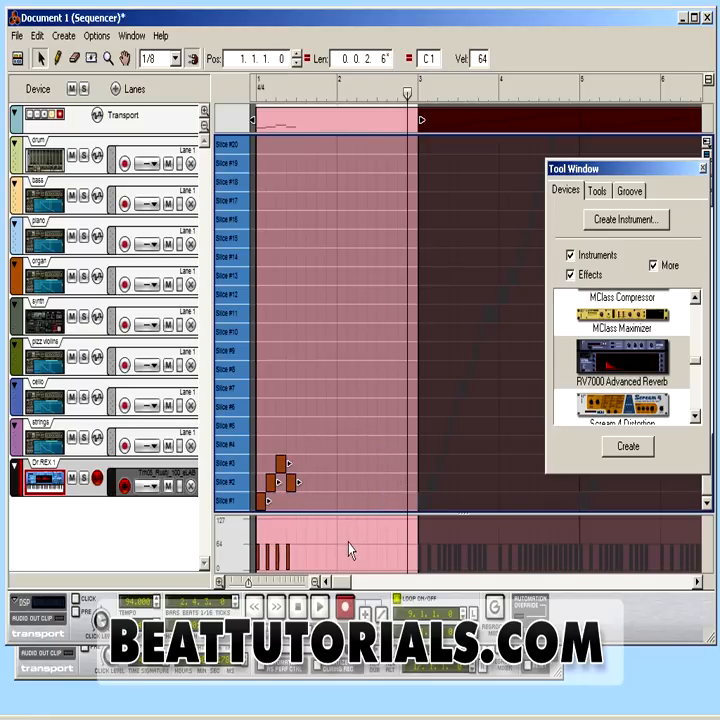
key("ctrl+c")
key("ctrl+v")
key("ctrl+v")
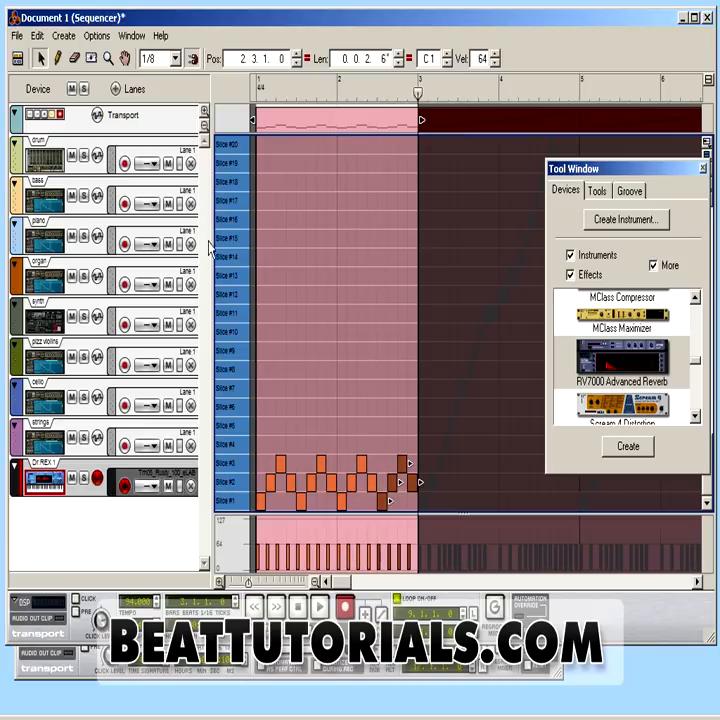
left_click(17, 58)
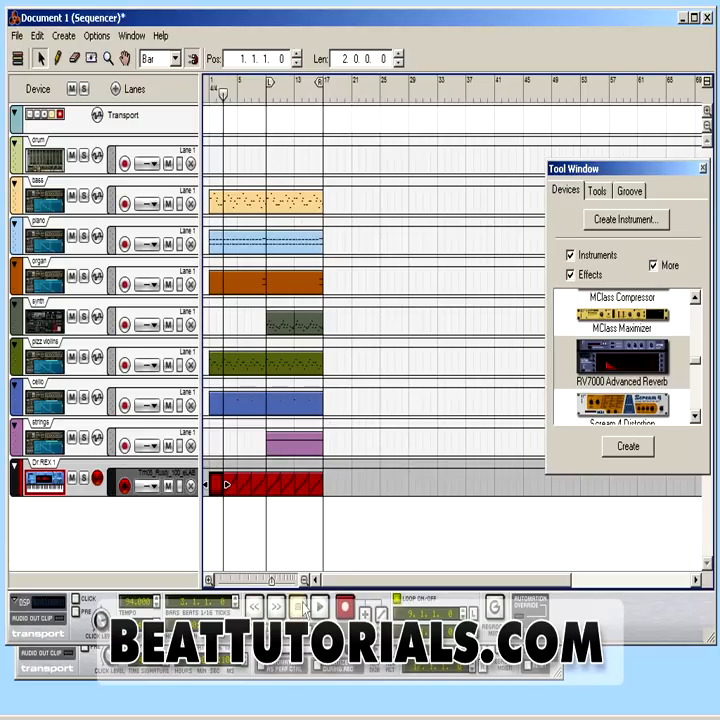
Step: Delete all Dr.REX clips after the first one and paste copies of the edited clip back to back up to bar 17
left_click_drag(338, 469, 232, 501)
key("Delete")
left_click(221, 492)
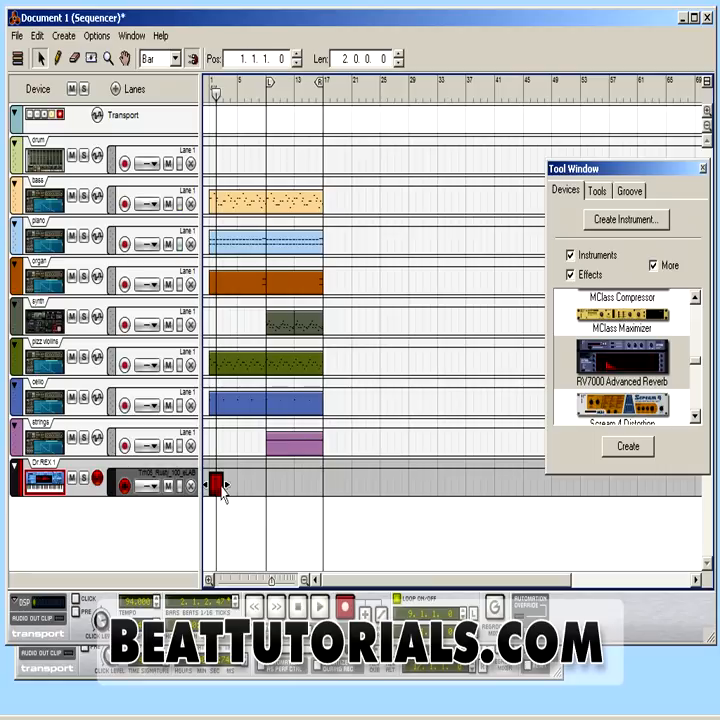
key("ctrl+c")
key("ctrl+v")
key("ctrl+v")
key("ctrl+v")
key("ctrl+v")
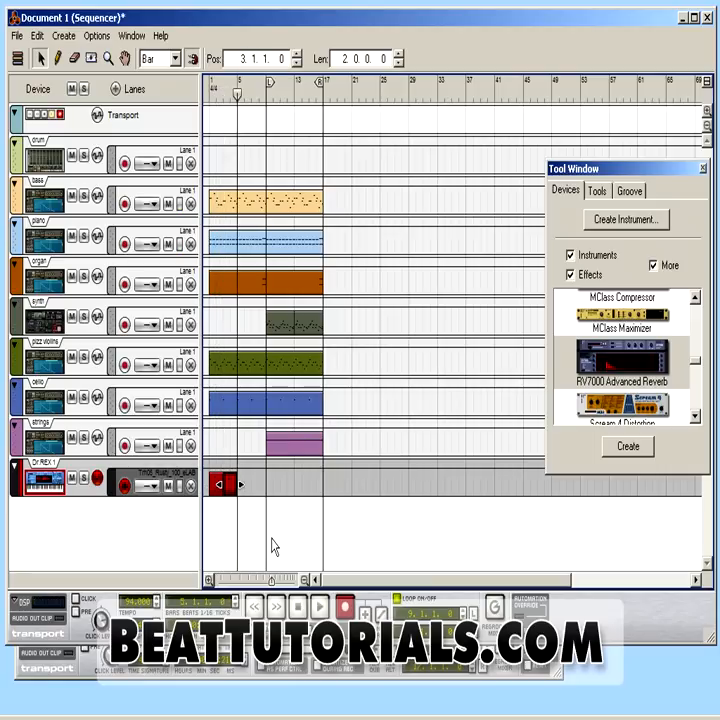
key("ctrl+v")
key("ctrl+v")
key("ctrl+v")
key("ctrl+v")
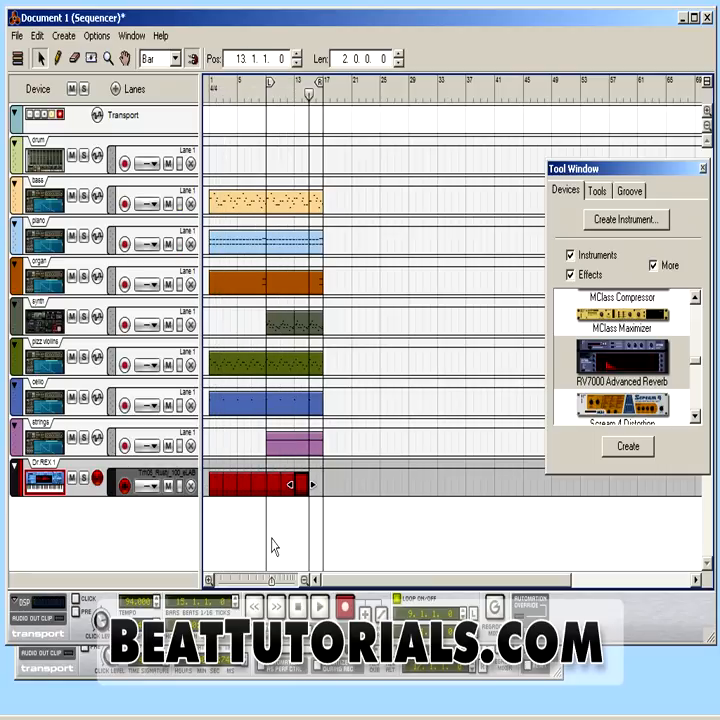
Step: Move all clips from bars 9–17 to start at bar 17, and copy the clips of bars 1–9 to bar 9
left_click_drag(326, 501, 267, 78)
left_click_drag(316, 205, 350, 206)
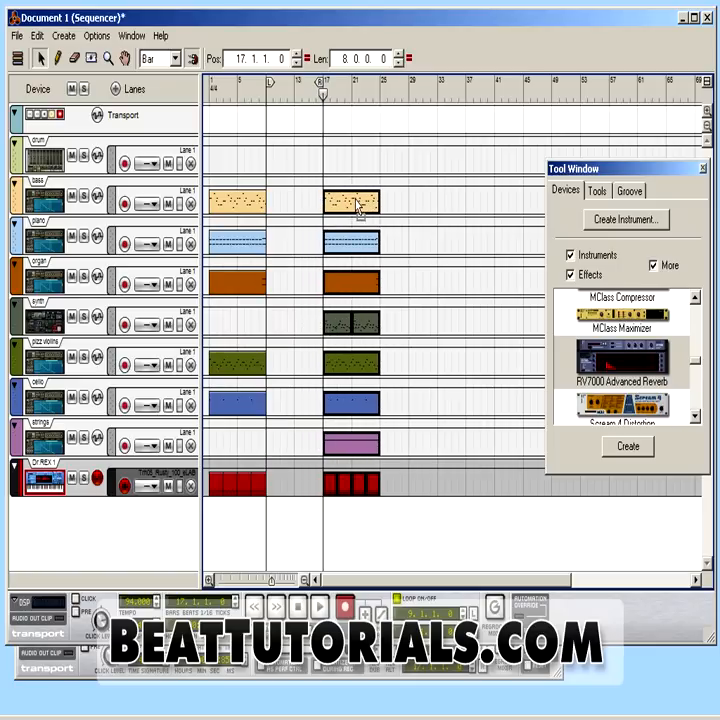
left_click_drag(281, 551, 214, 156)
left_click_drag(233, 226, 302, 222)
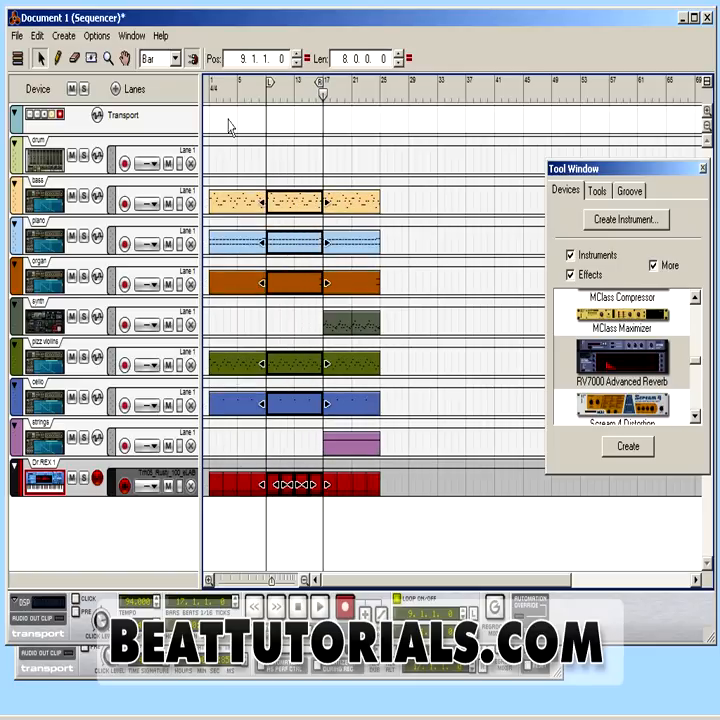
Step: Set the loop locators to span the arrangement from bar 1 to bar 25
left_click(206, 92, "ctrl")
left_click(378, 87, "alt")
left_click_drag(408, 535, 275, 177)
left_click(283, 222)
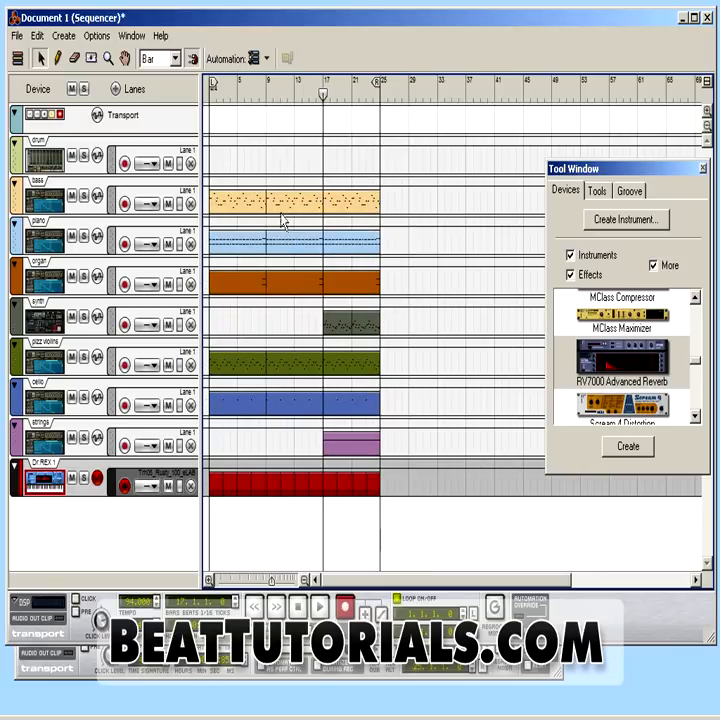
Step: Add a second note lane to the piano track and copy the piano clip at bar 9 onto it
left_click(284, 247)
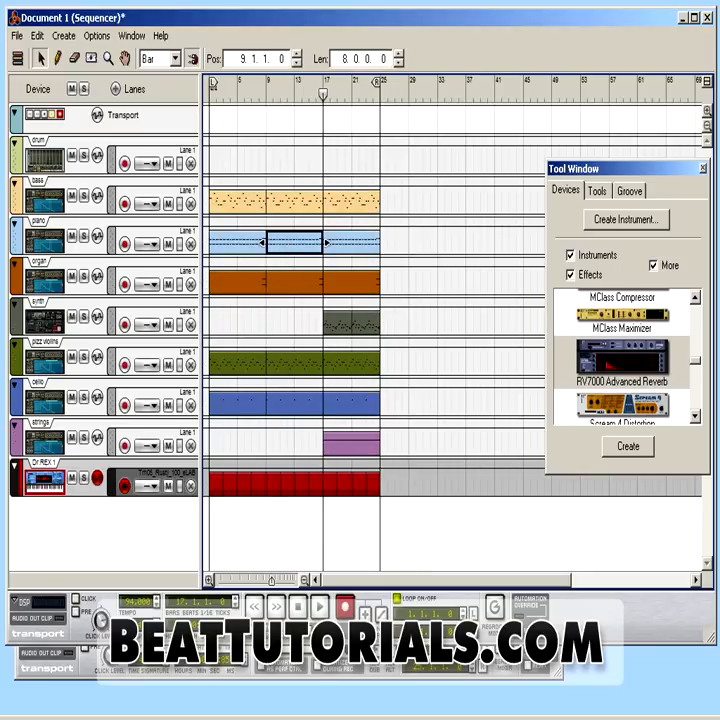
left_click(365, 614)
key("ctrl+z")
left_click(18, 246)
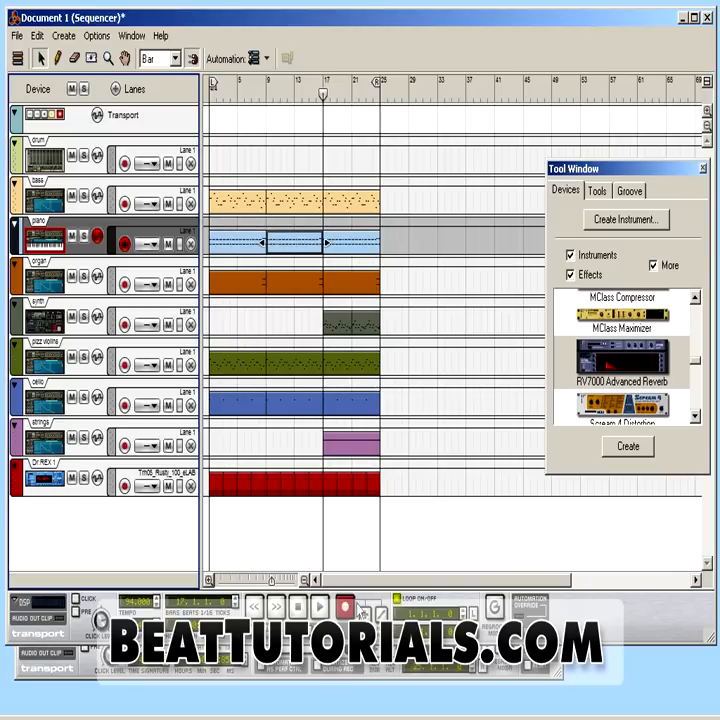
left_click(363, 612)
left_click_drag(294, 272, 294, 244)
Step: Open the piano clip on the second lane and delete its lower notes, keeping only the E5 row
double_click(294, 244)
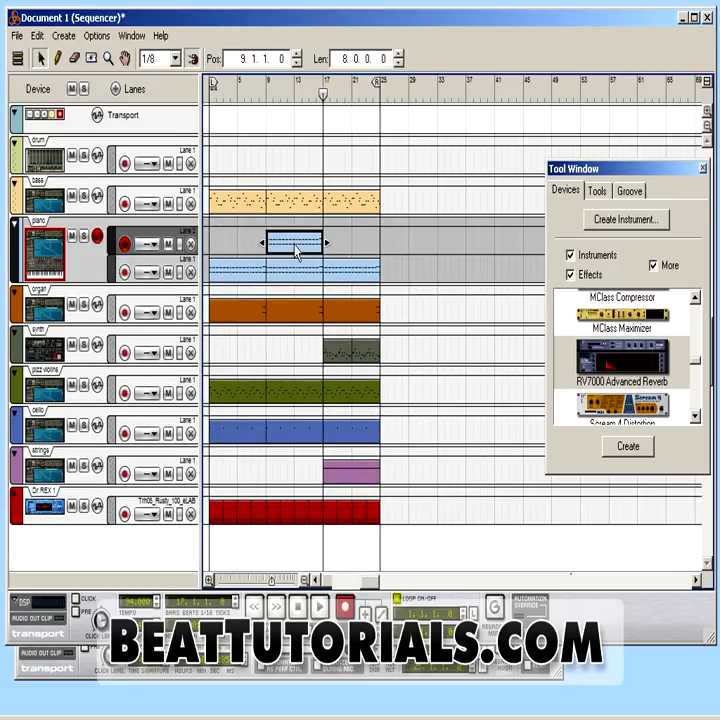
left_click_drag(568, 177, 38, 309)
left_click(670, 585)
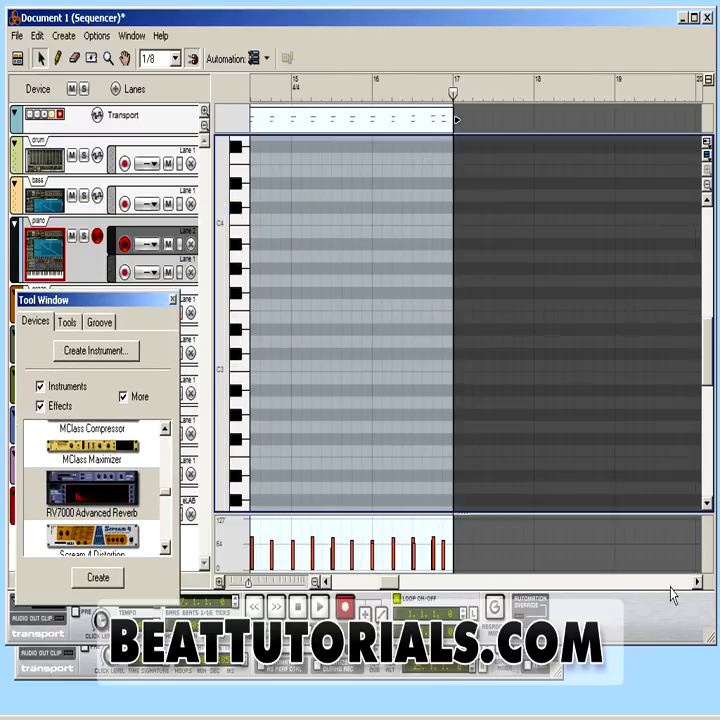
left_click_drag(706, 355, 705, 297)
scroll(579, 364, "up", 1)
left_click_drag(502, 352, 216, 478)
key("Delete")
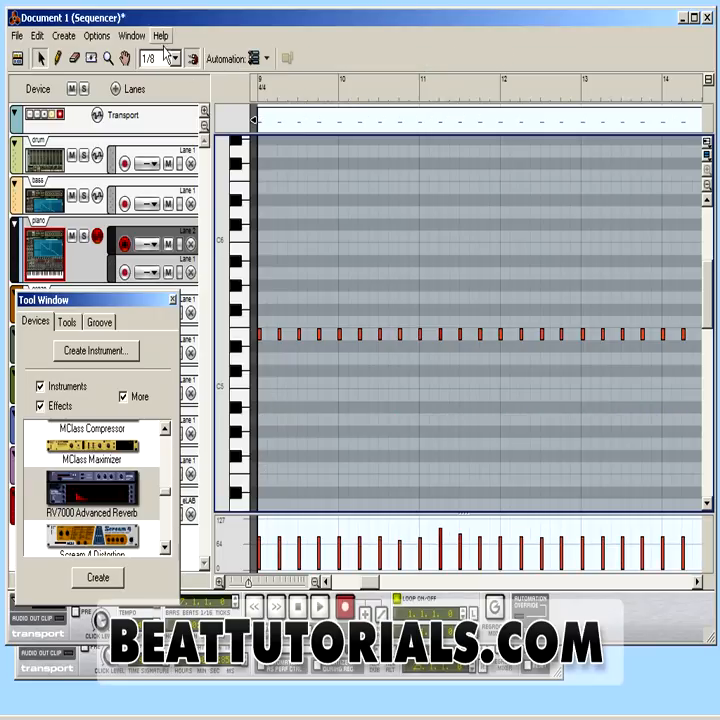
Step: Draw the velocities of the second-lane piano notes down to about 35 with the Pencil tool
left_click(57, 58)
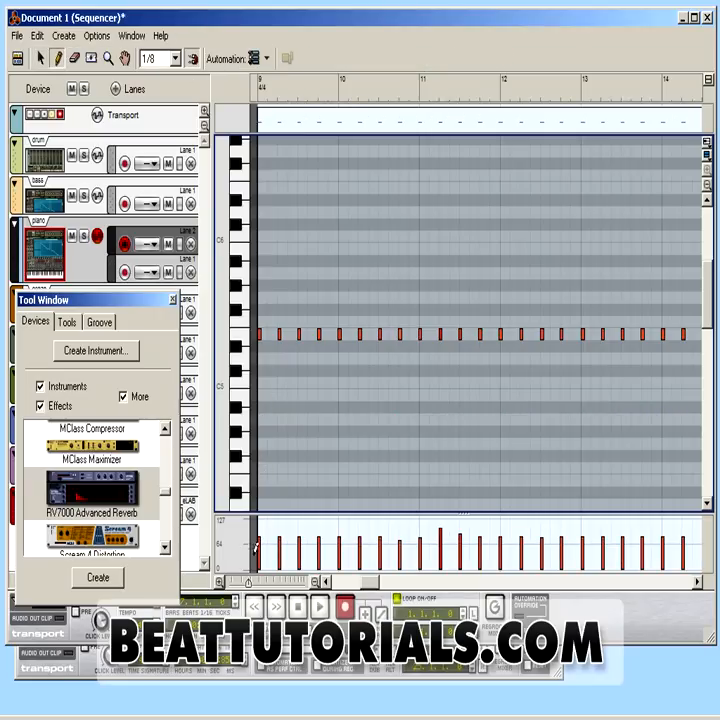
left_click(257, 547)
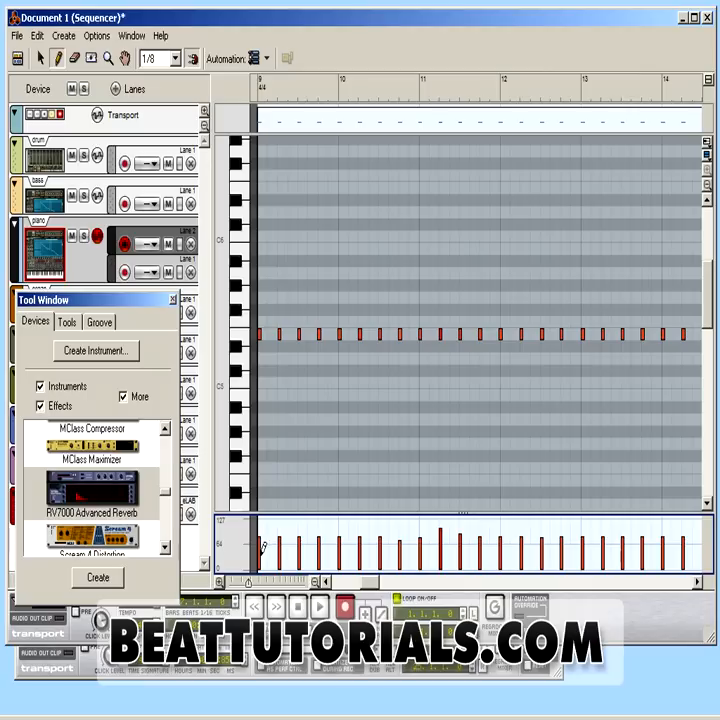
left_click_drag(318, 548, 716, 548)
left_click_drag(716, 552, 716, 551)
Step: Return to the arrangement and play it back, soloing the piano track
left_click(299, 607)
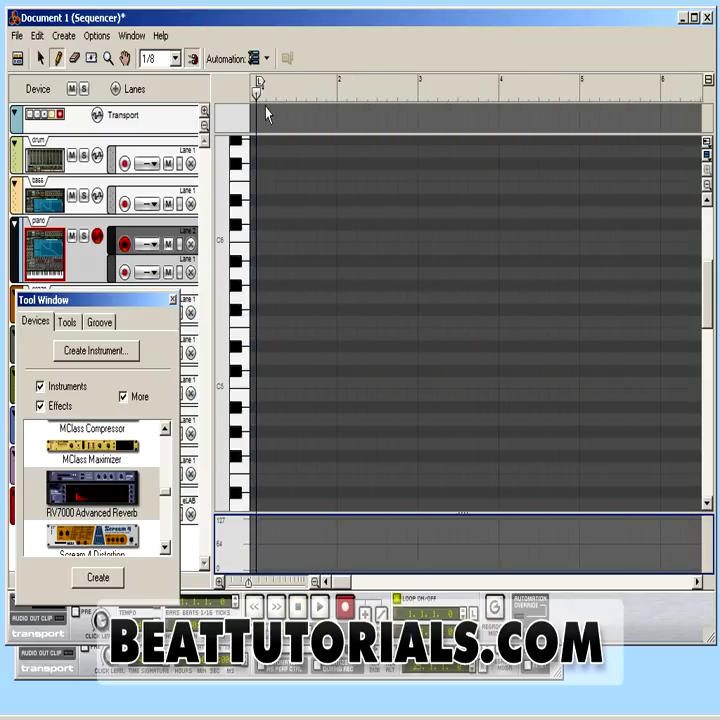
left_click(17, 59)
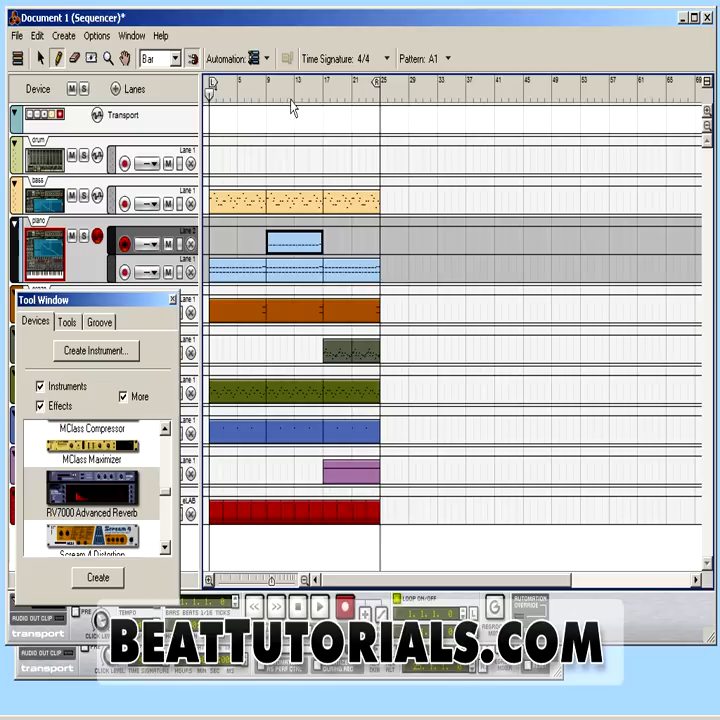
key("space")
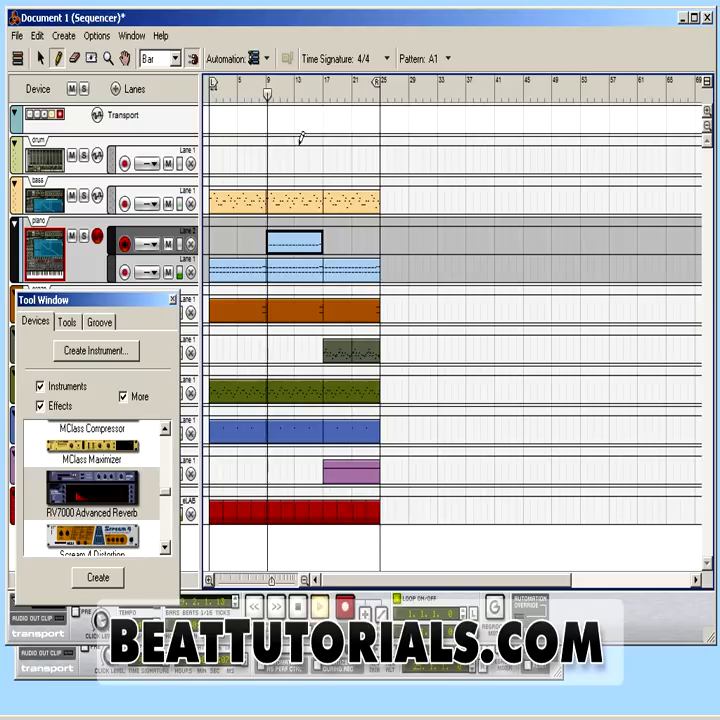
left_click(84, 237)
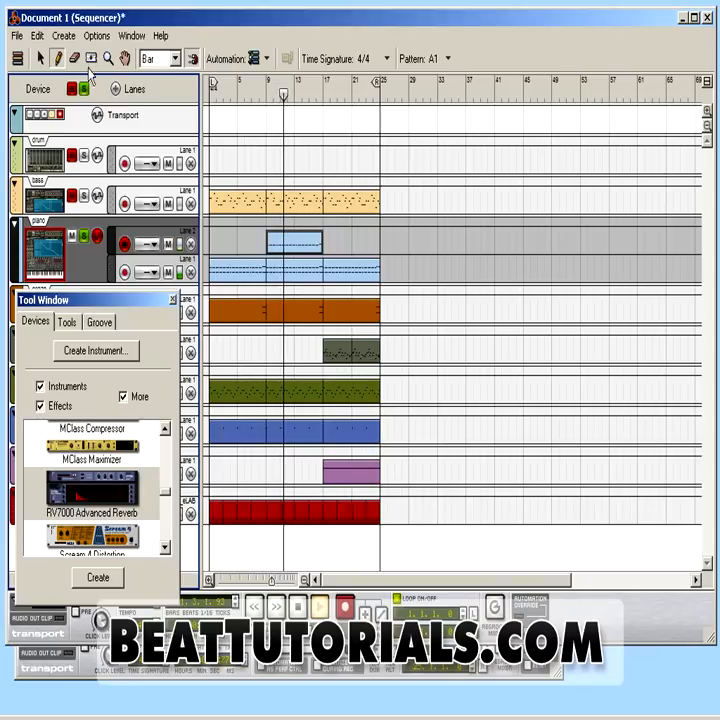
Step: Transpose all notes in the second-lane piano clip up one octave to E6
left_click(287, 248)
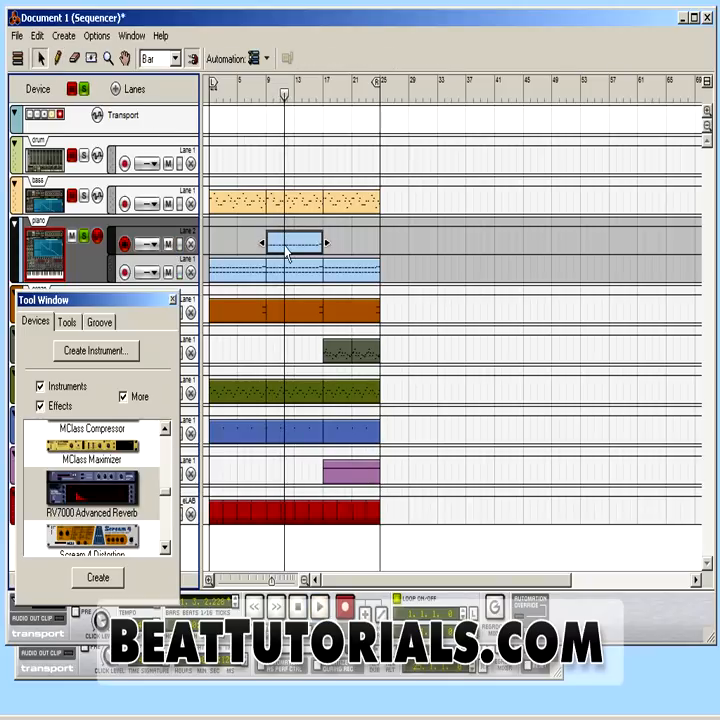
double_click(287, 249)
key("ctrl+a")
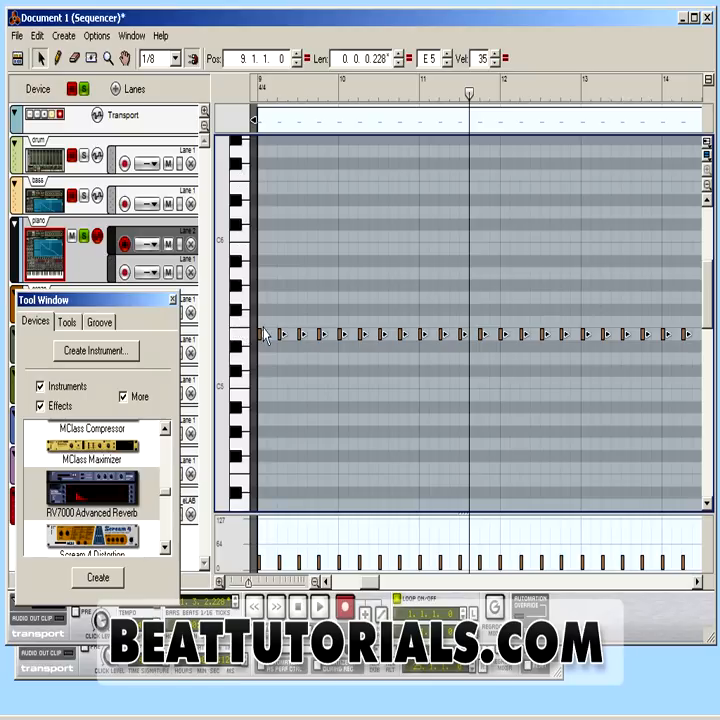
left_click_drag(260, 340, 261, 196)
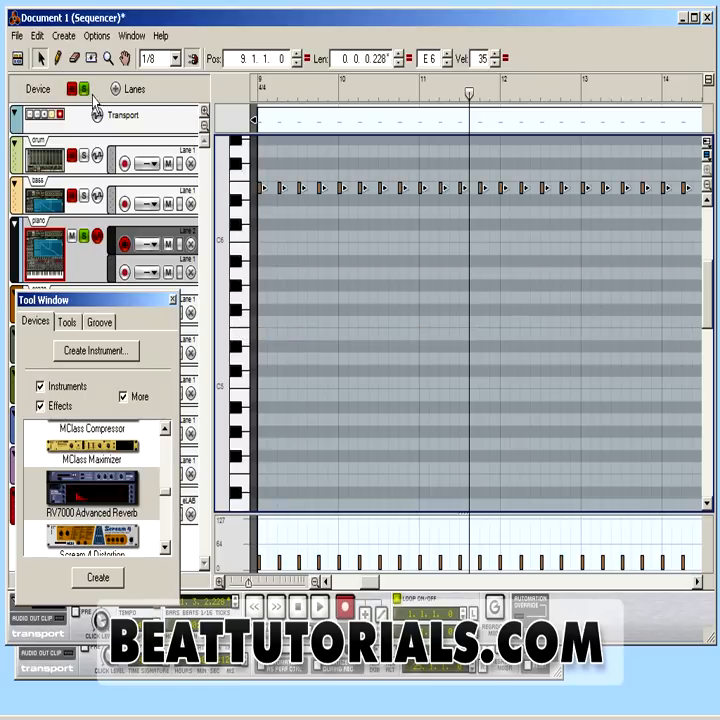
Step: Play the arrangement from bar 9, comparing the piano with its second lane muted and unmuted
left_click(18, 60)
left_click(267, 97)
key("space")
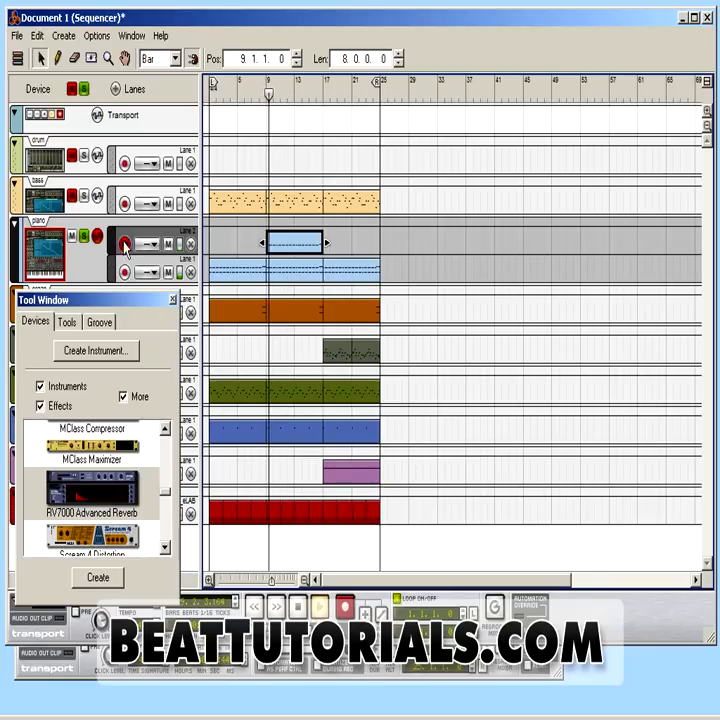
left_click(169, 244)
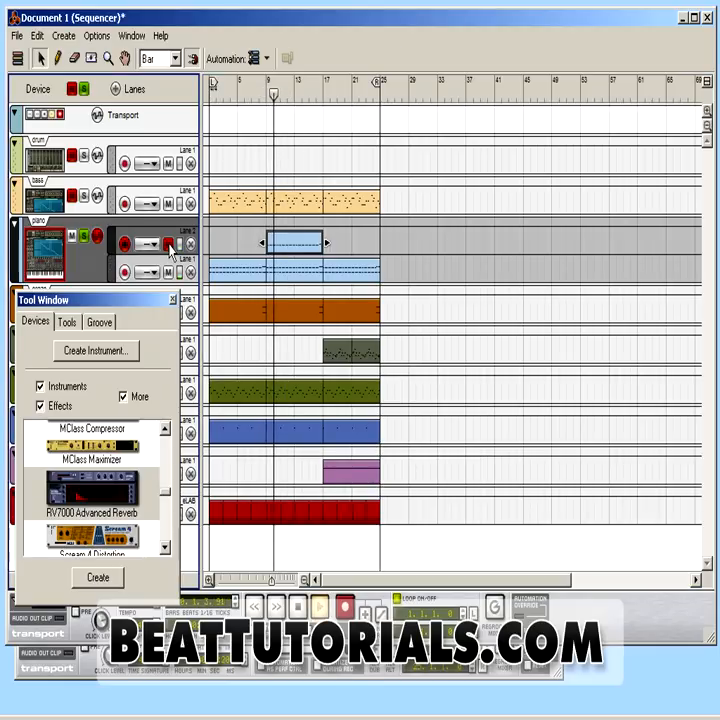
left_click(169, 244)
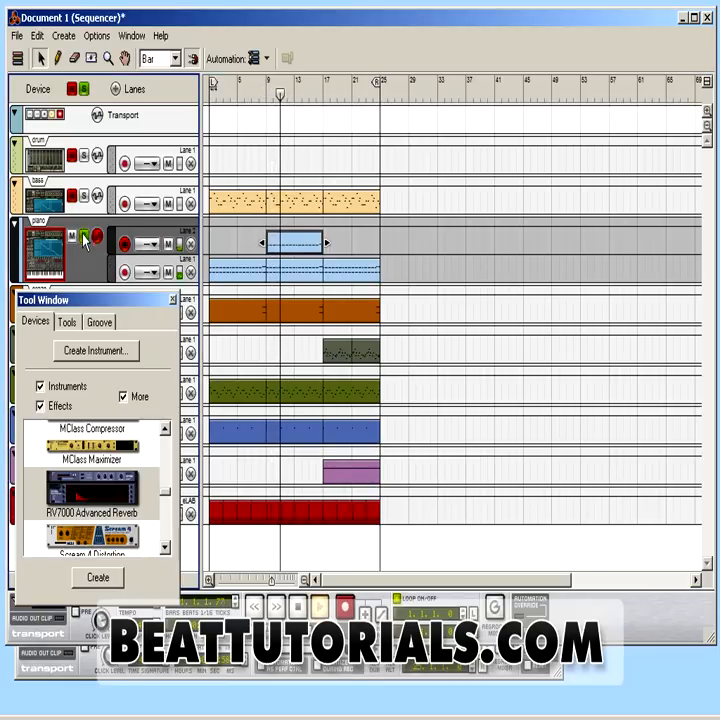
Step: Turn off the piano solo and listen to the second lane within the full mix
left_click(84, 238)
left_click(71, 237)
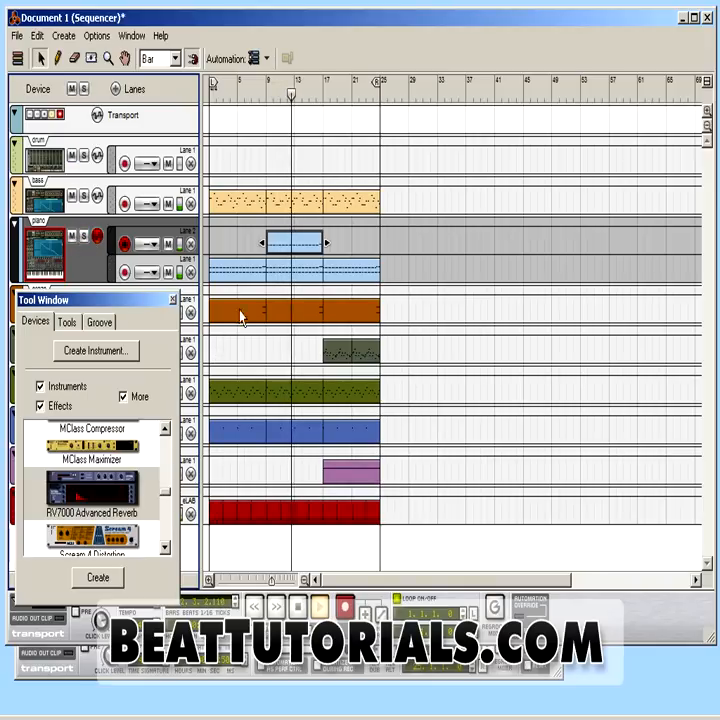
key("space")
Step: Copy all clips to bar 25, and delete the copied piano clips at bar 25 on lane 1 and bar 33 on lane 2
left_click_drag(380, 551, 391, 200)
left_click(418, 249)
left_click(417, 268)
key("Delete")
left_click(463, 252)
key("Delete")
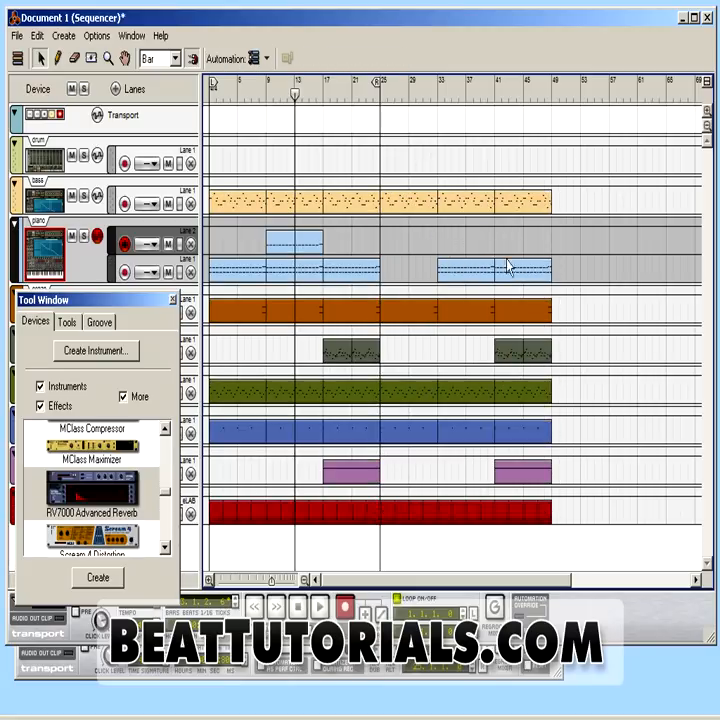
Step: Place a copied piano clip on the second lane at bar 41, and extend the right loop locator to bar 49
left_click_drag(469, 265, 513, 249)
left_click(550, 91, "alt")
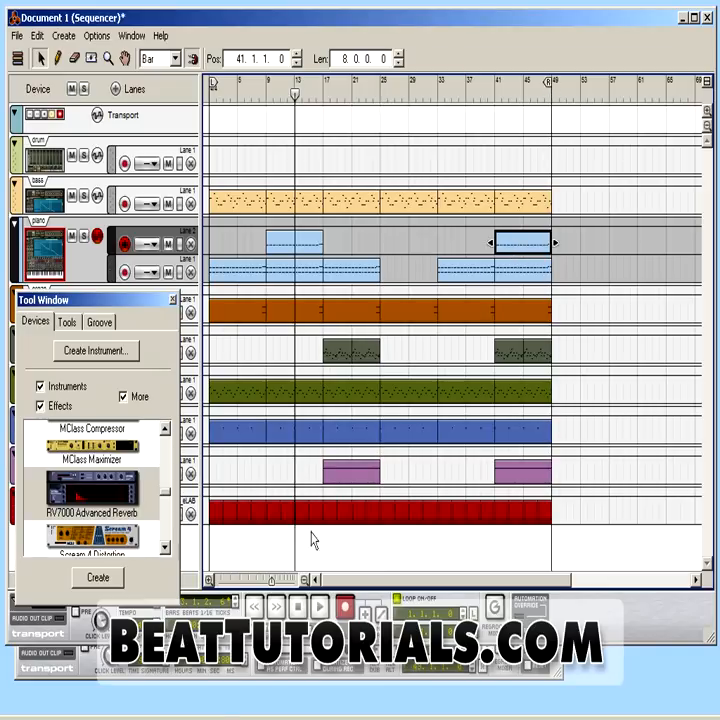
left_click(318, 609)
left_click(298, 608)
left_click(298, 608)
key("space")
key("space")
Step: Move all clips four bars later to start at bar 5, and set the right loop locator to bar 53
left_click_drag(535, 528, 248, 202)
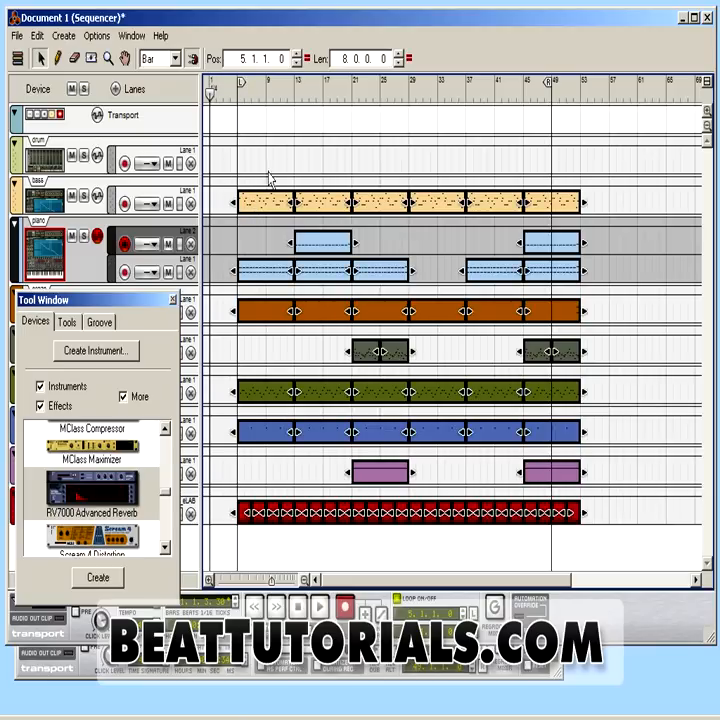
left_click_drag(549, 85, 578, 85)
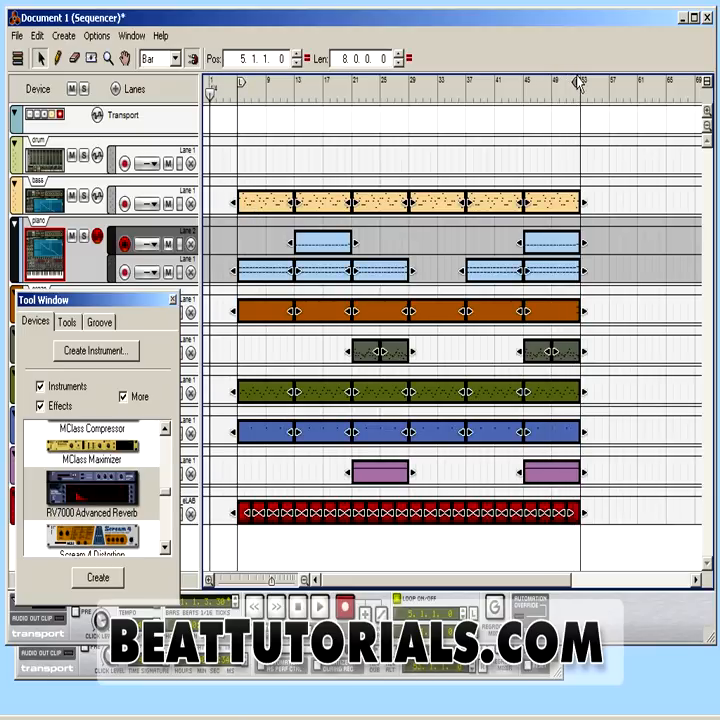
Step: Copy Dr.REX clips into the empty bars 1–5 and play the intro from the start
left_click(254, 481)
left_click_drag(264, 497, 173, 523)
left_click(266, 367)
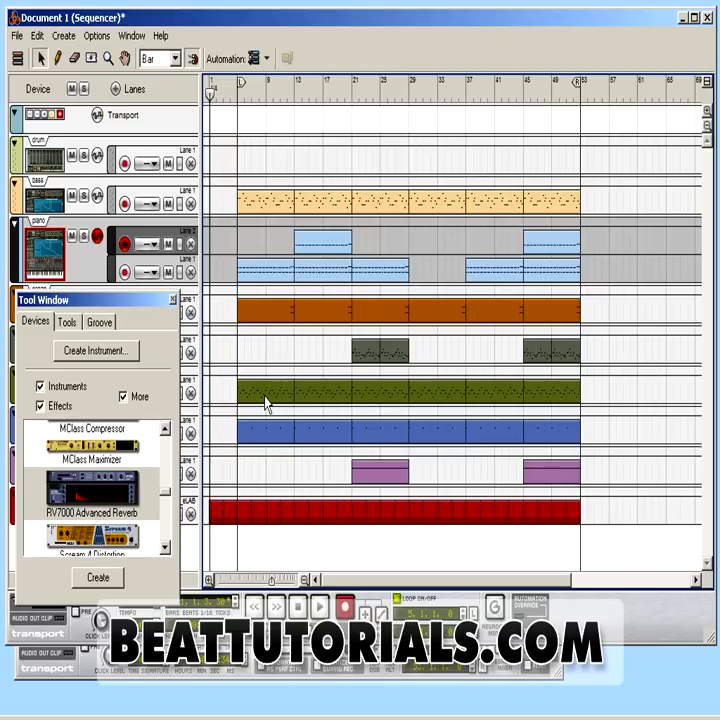
left_click(266, 438)
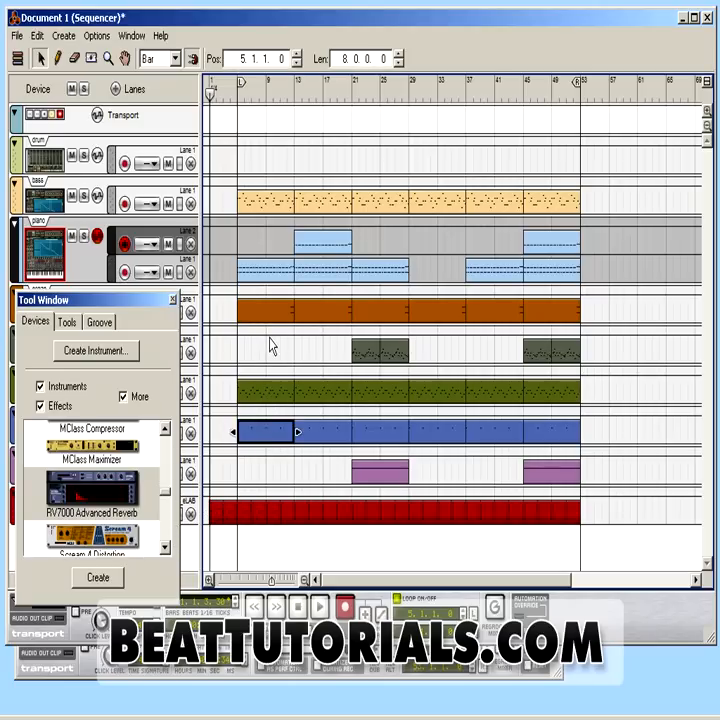
left_click_drag(123, 313, 131, 341)
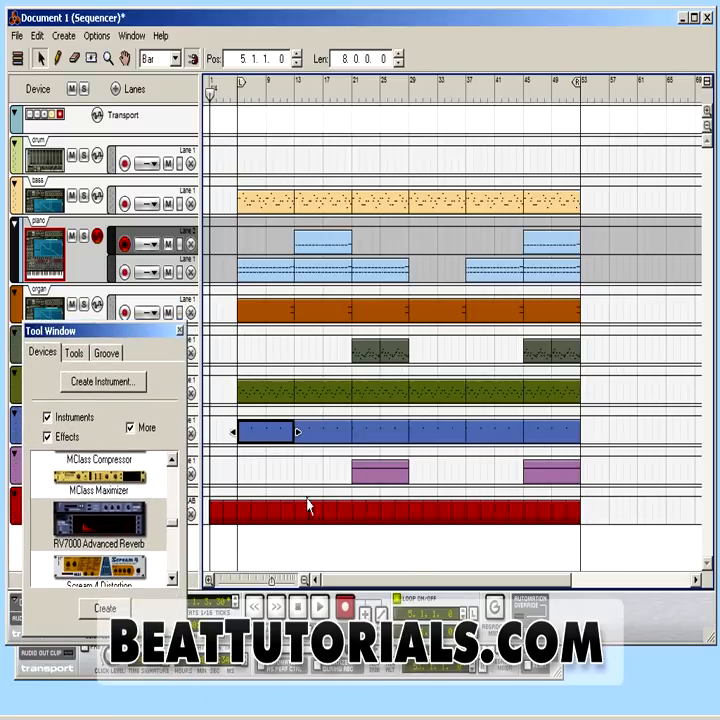
left_click(301, 608)
left_click(320, 608)
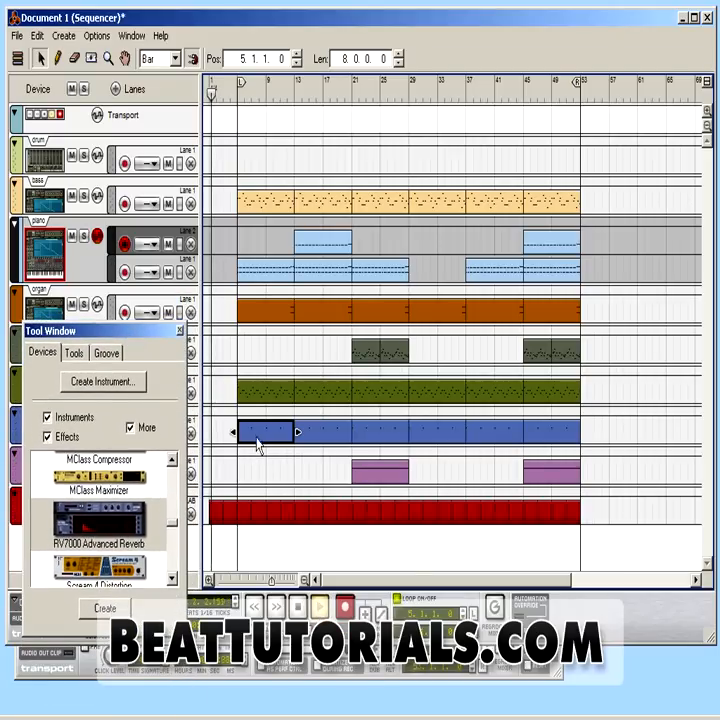
Step: Add copied pizz violins and organ clips at bar 1 to fill the four-bar intro
left_click(260, 393)
left_click(275, 282)
left_click_drag(270, 396, 225, 419)
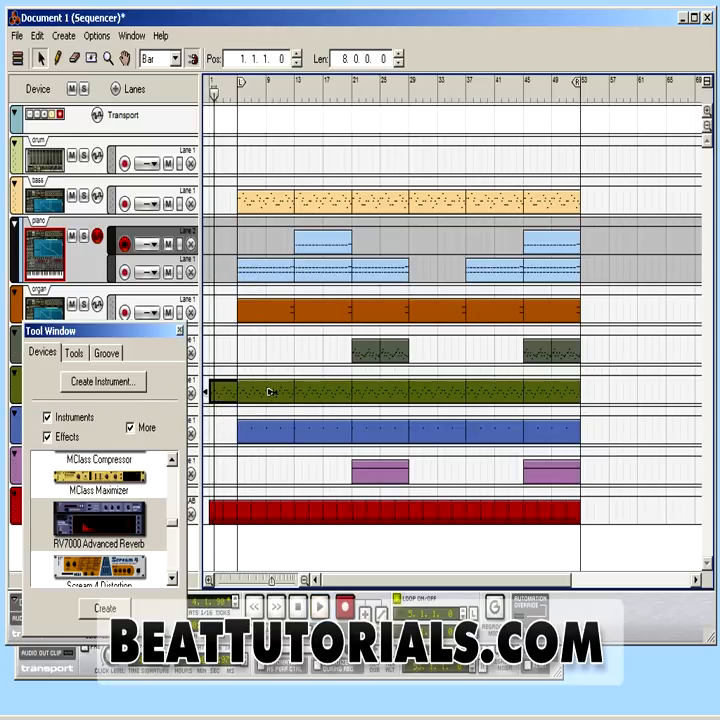
left_click(279, 318)
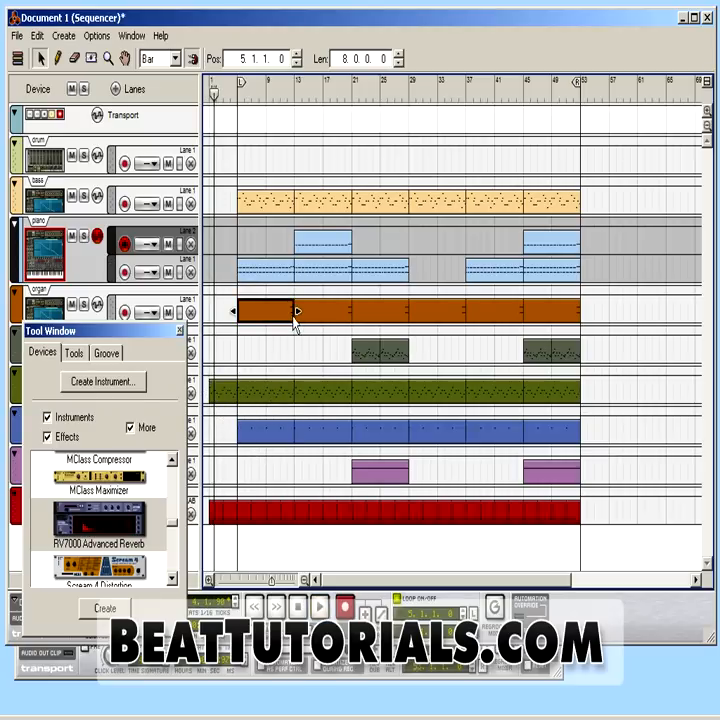
left_click_drag(284, 313, 250, 311)
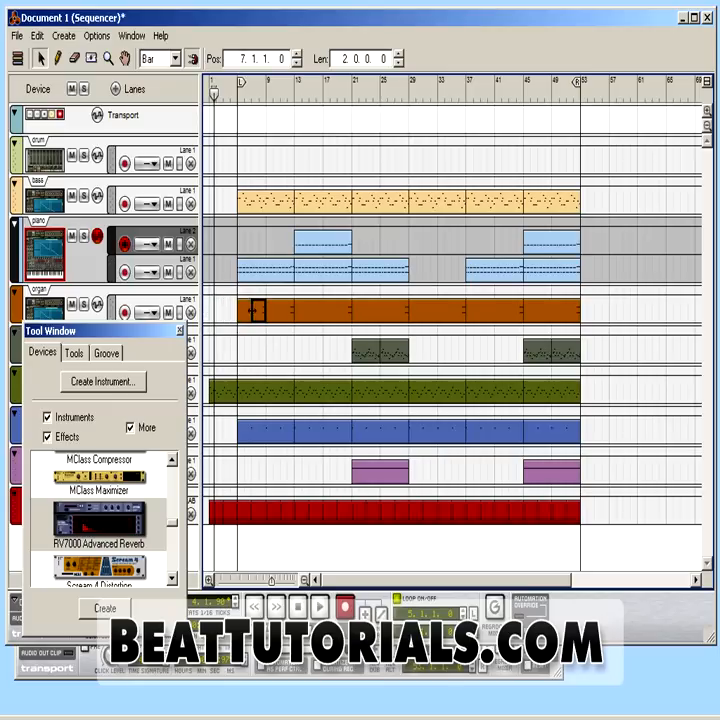
key("ctrl+z")
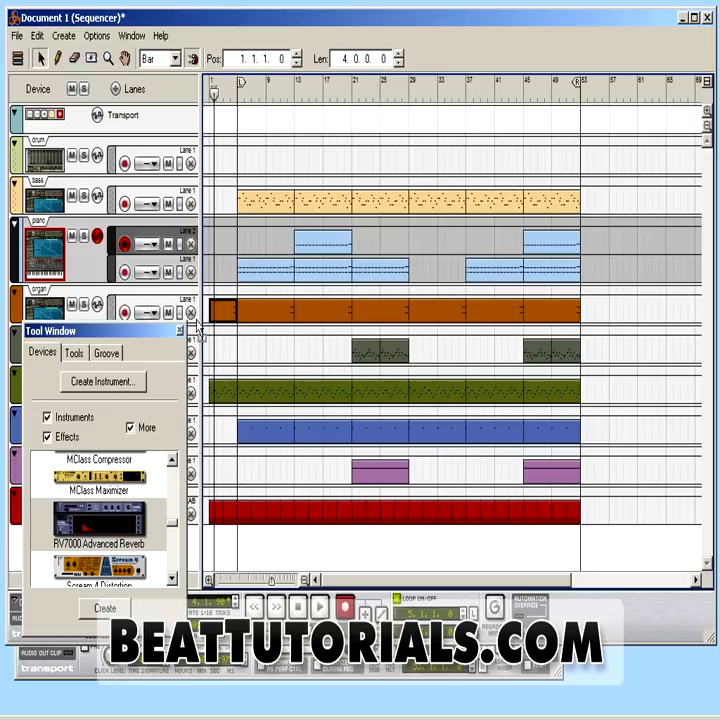
Step: Play the arrangement from the start to review the intro leading into bar 5
left_click(356, 352)
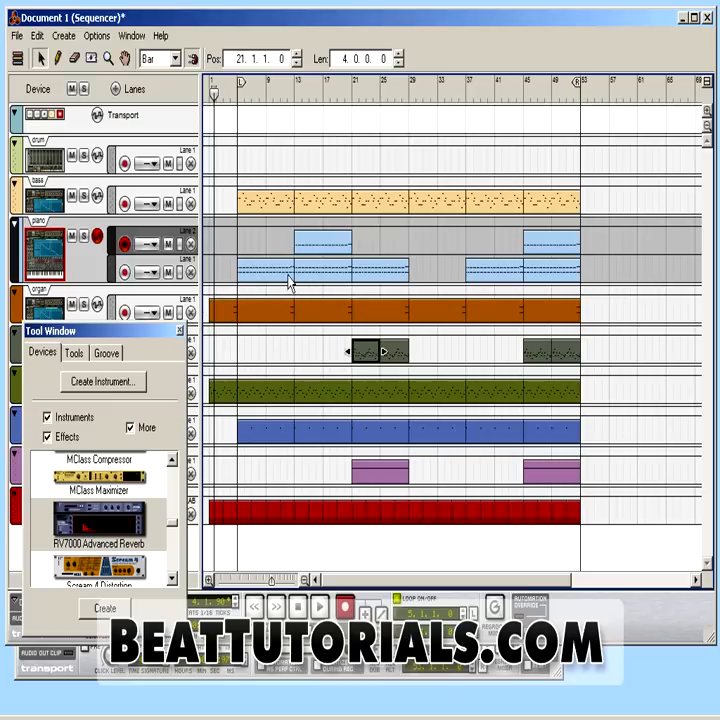
left_click(298, 606)
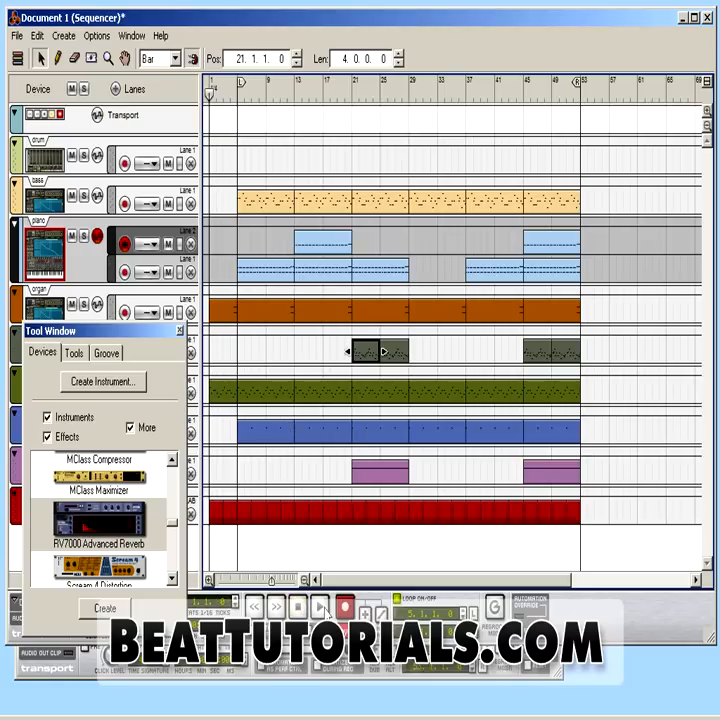
left_click(320, 607)
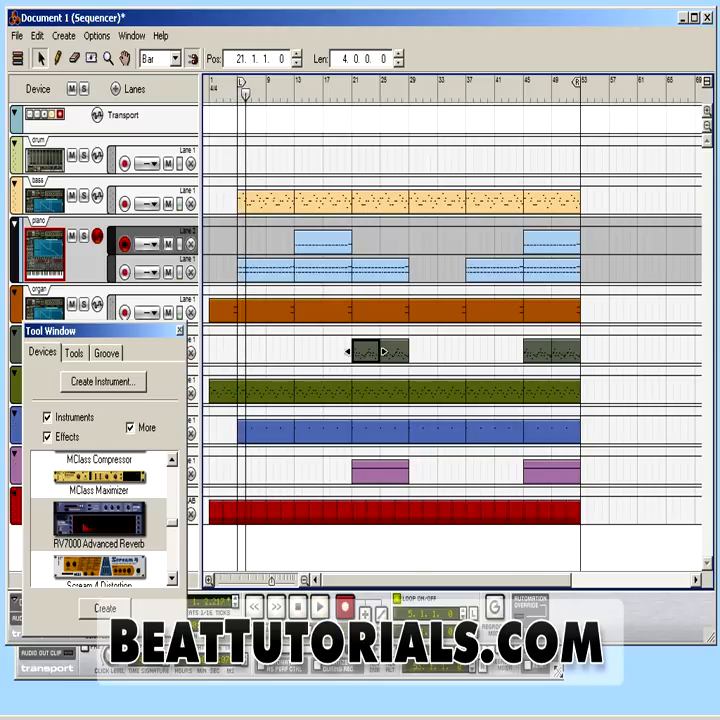
Step: Switch to the rack window, move the Tool Window clear of the devices and bring the mixer into view
left_click(558, 671)
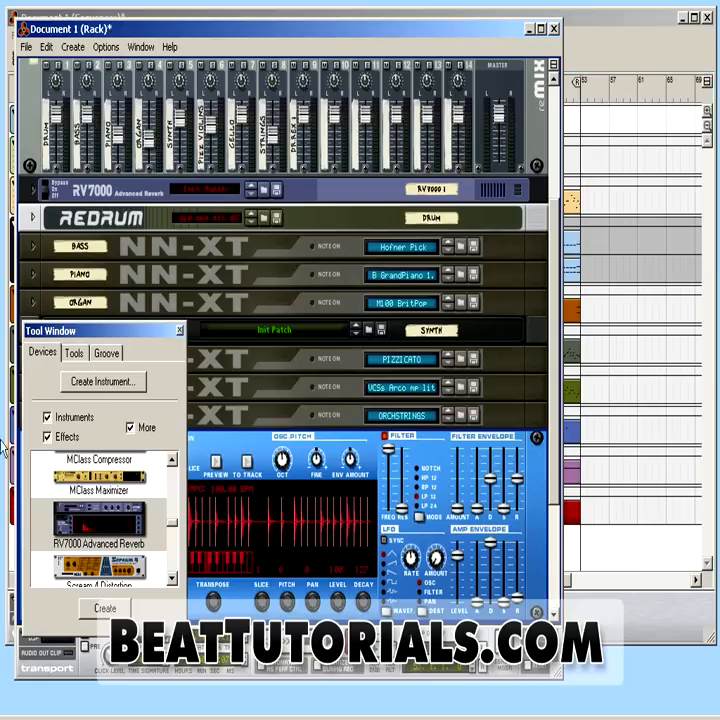
left_click_drag(76, 338, 560, 236)
left_click(32, 456)
scroll(188, 460, "up", 5)
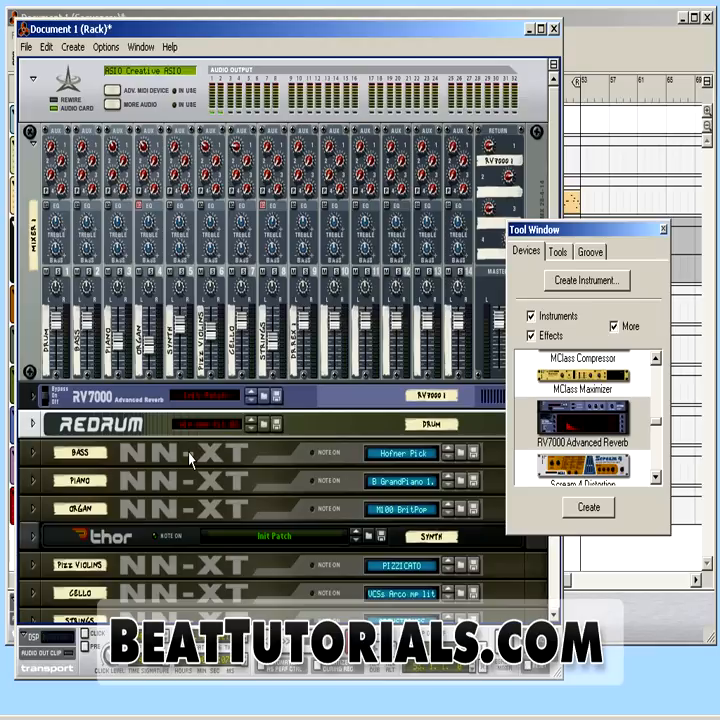